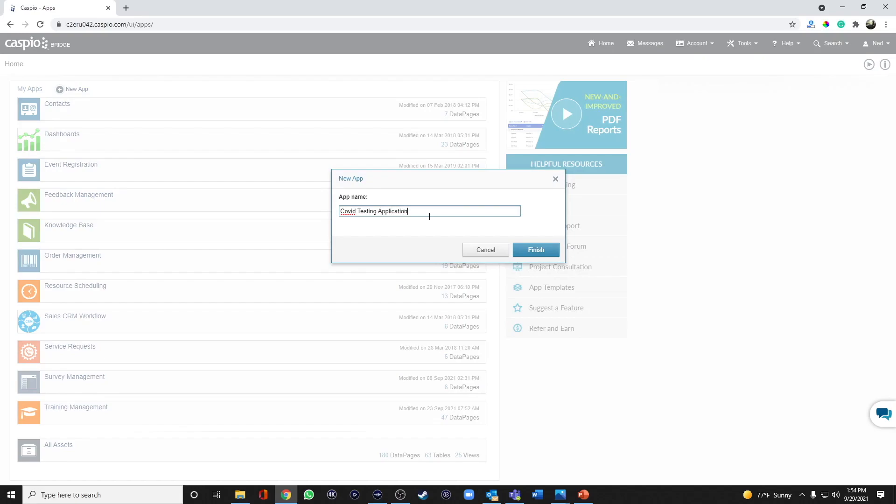
# Step: Create the app named Covid Testing Application and open its list of tables
pyautogui.click(539, 253)
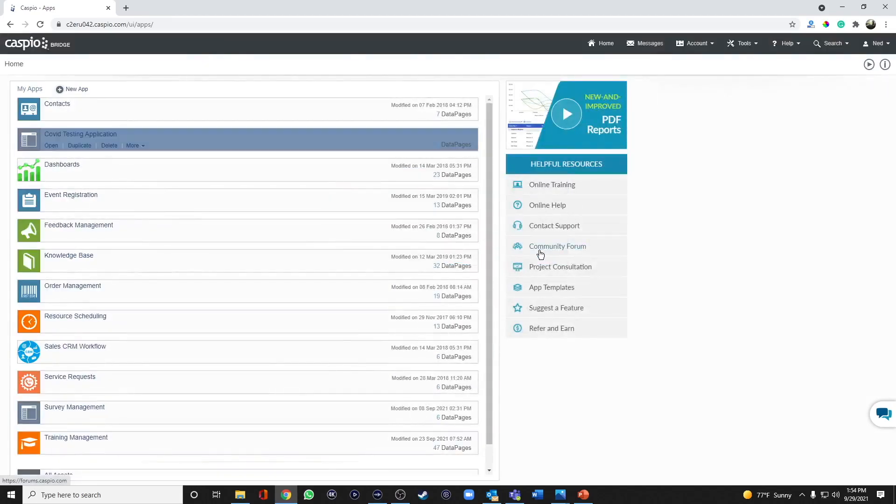
pyautogui.click(46, 145)
pyautogui.click(38, 135)
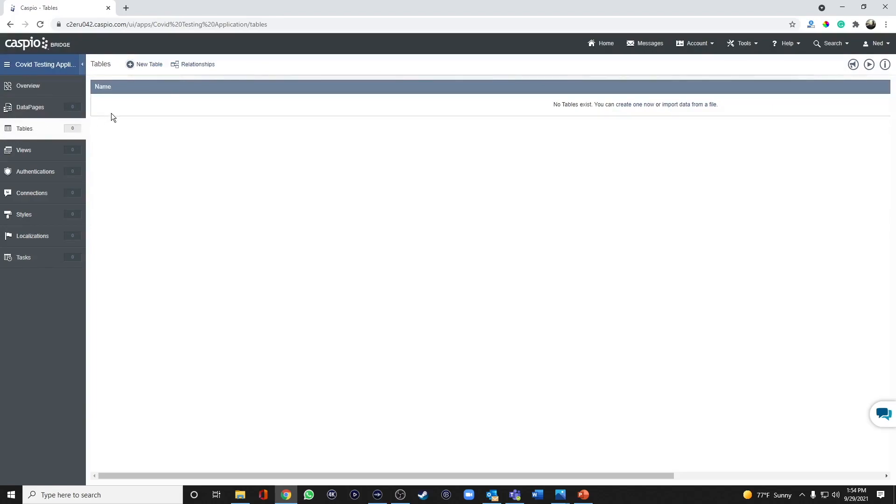
# Step: Start a new table and add a User_ID field with the Random ID data type
pyautogui.click(150, 66)
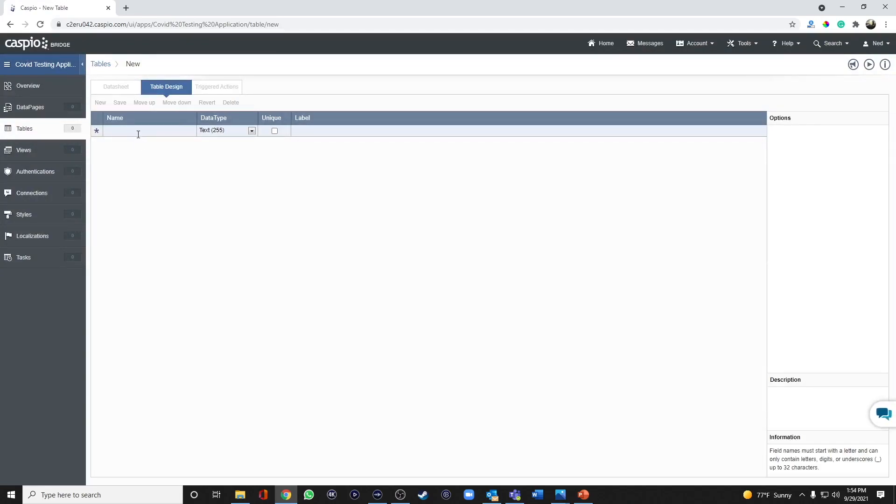
pyautogui.click(138, 135)
pyautogui.write('User_ID')
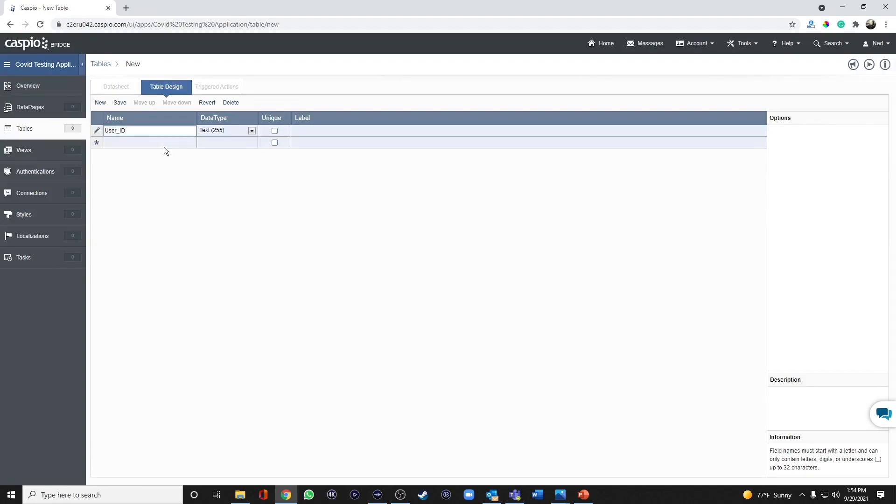
pyautogui.click(229, 130)
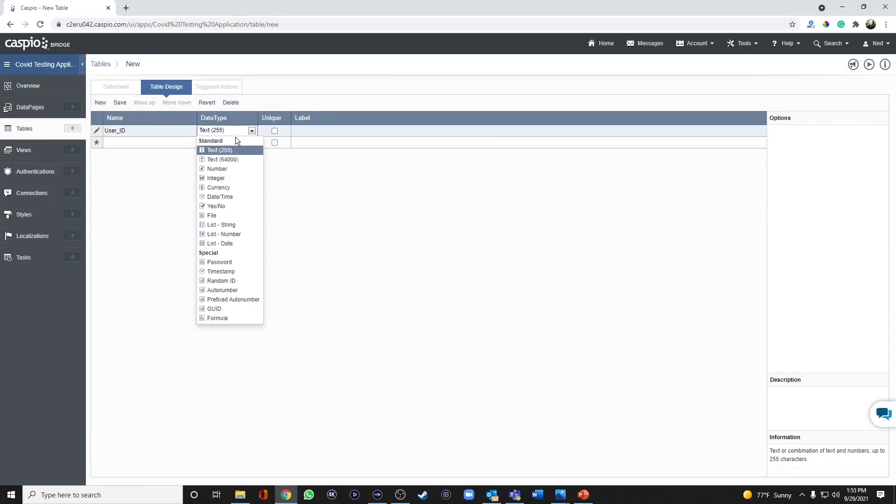
pyautogui.click(232, 282)
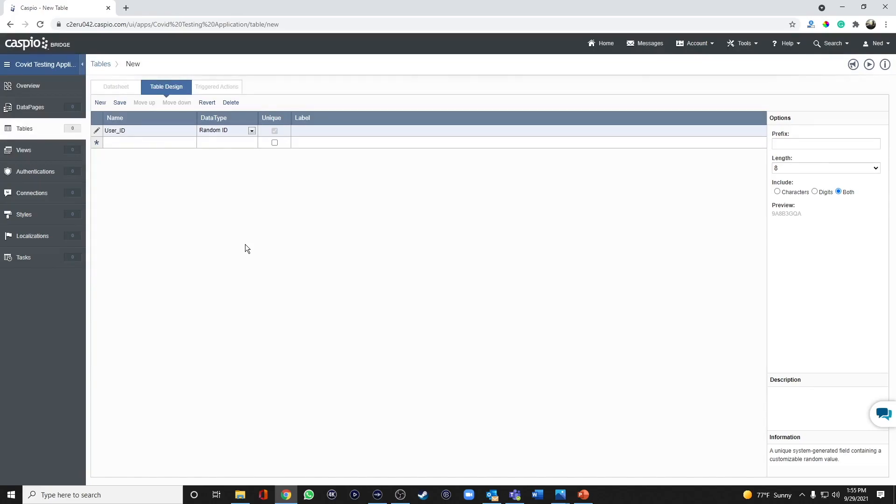
# Step: Add the Text (255) fields FirstName, LastName and FullName below User_ID
pyautogui.click(138, 144)
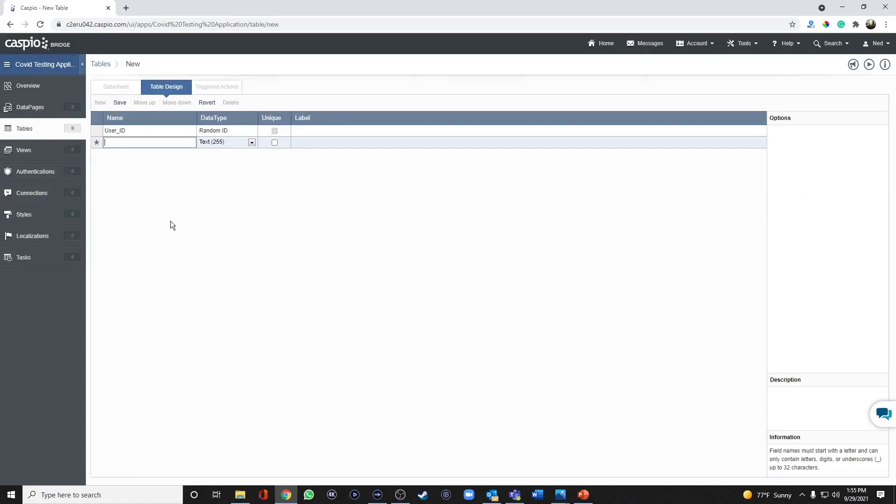
pyautogui.write('First')
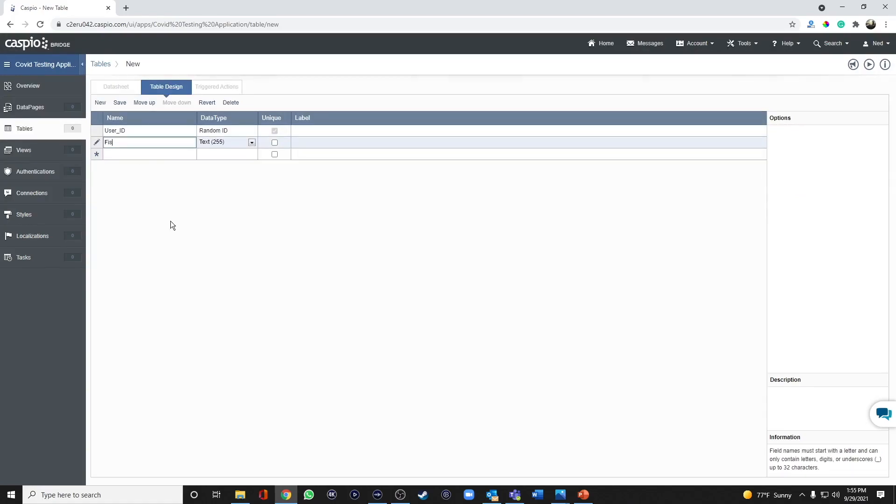
pyautogui.write('Name')
pyautogui.press('Return')
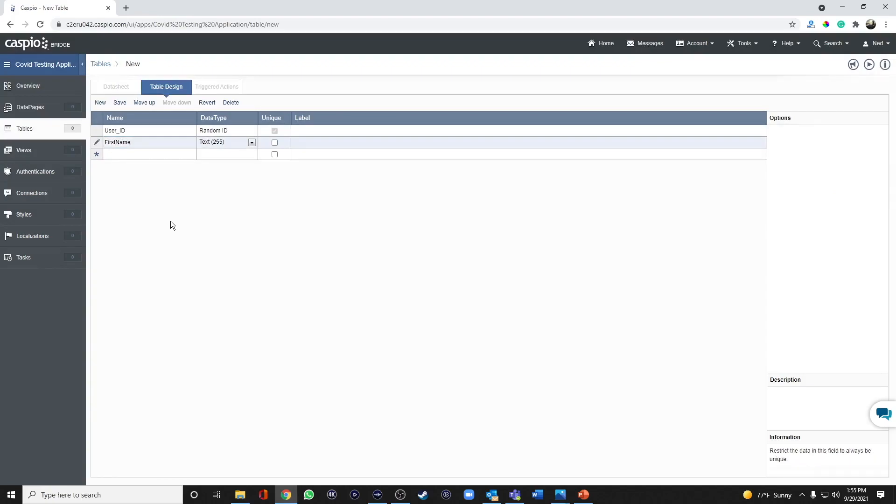
pyautogui.write('LastName')
pyautogui.press('Return')
pyautogui.write('FullName')
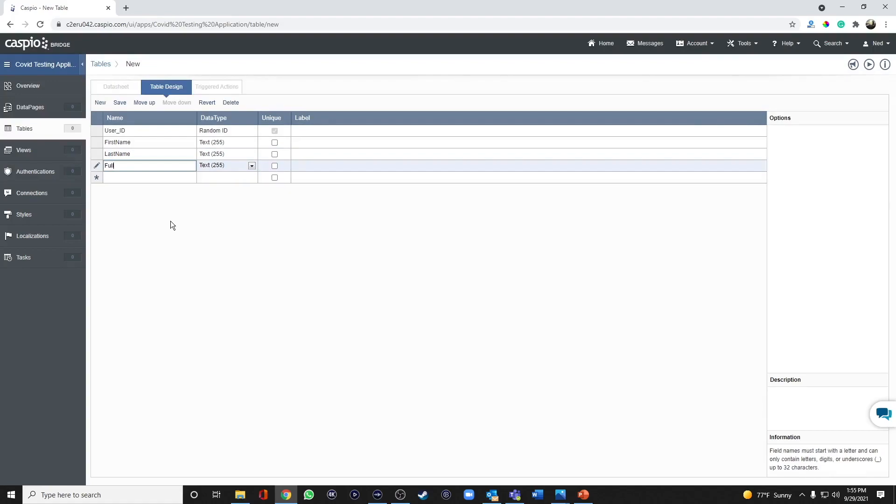
pyautogui.press('Return')
# Step: Add a unique Text (255) field named Email and a field named Password with the Password data type
pyautogui.write('Email')
pyautogui.press('Return')
pyautogui.press('Return')
pyautogui.press('Return')
pyautogui.write('Password')
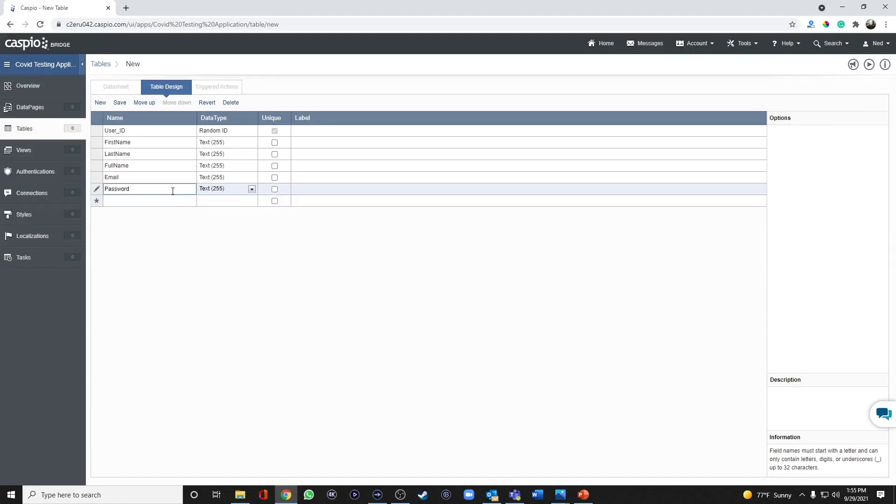
pyautogui.click(223, 189)
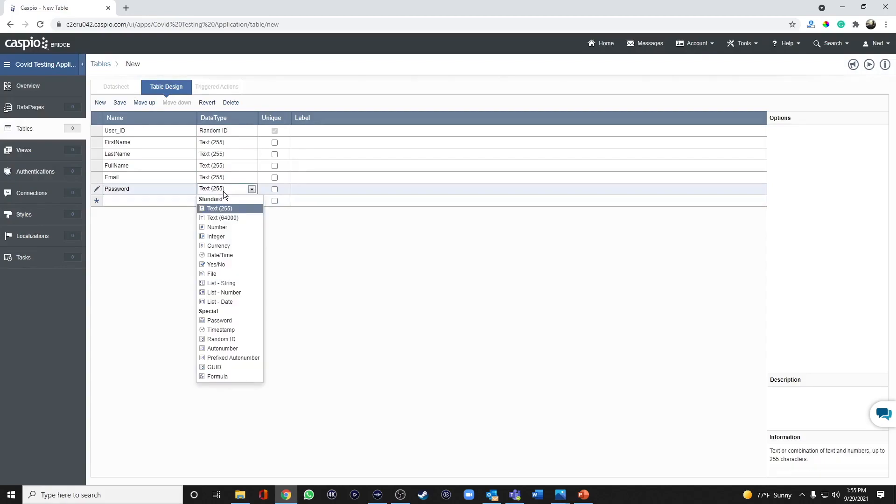
pyautogui.click(226, 321)
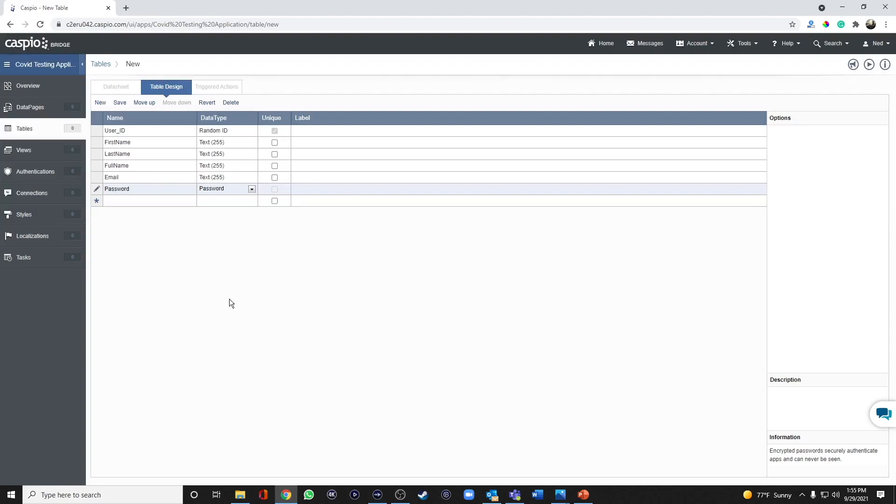
pyautogui.click(275, 178)
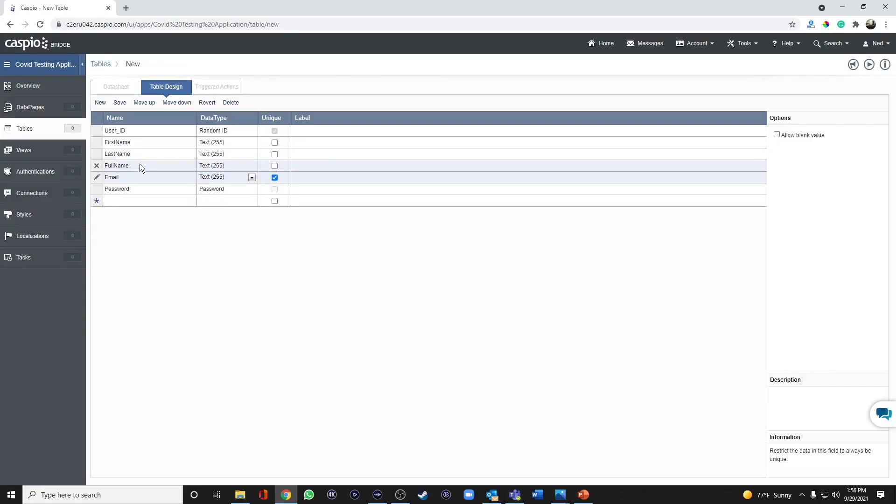
# Step: Change the FullName field's data type to Formula and browse the functions available in its formula editor
pyautogui.click(215, 166)
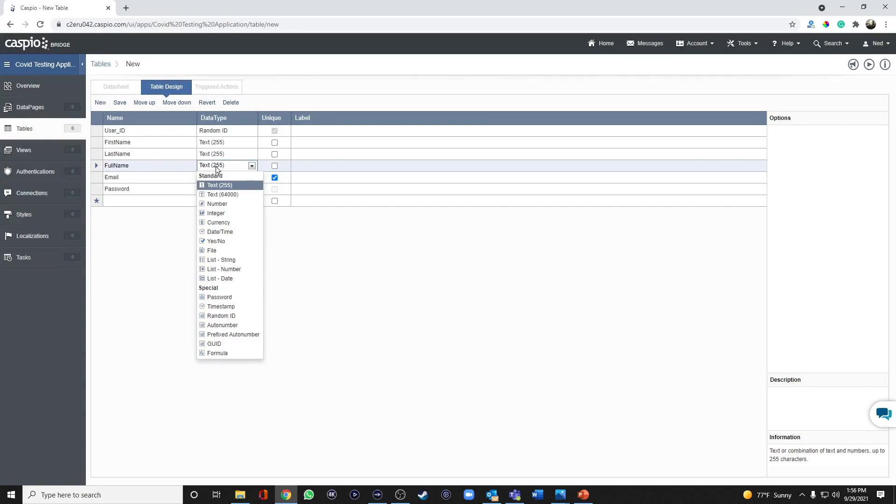
pyautogui.click(219, 354)
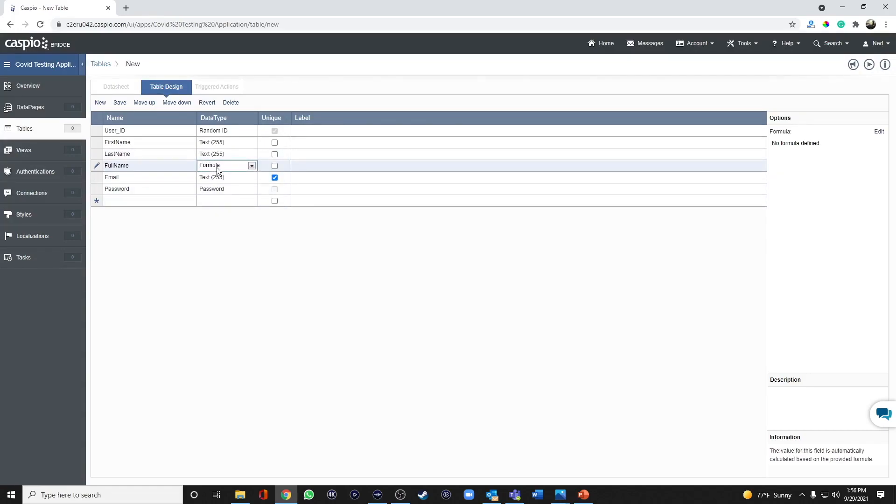
pyautogui.click(879, 134)
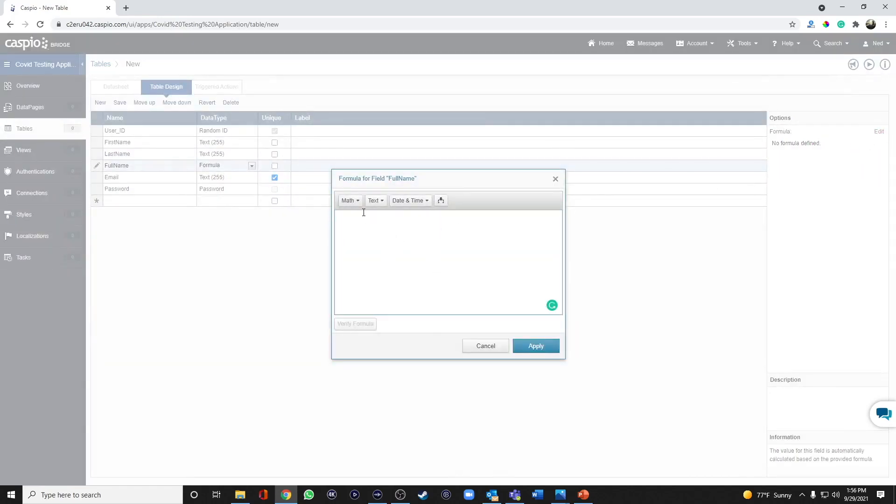
pyautogui.click(349, 201)
pyautogui.click(383, 201)
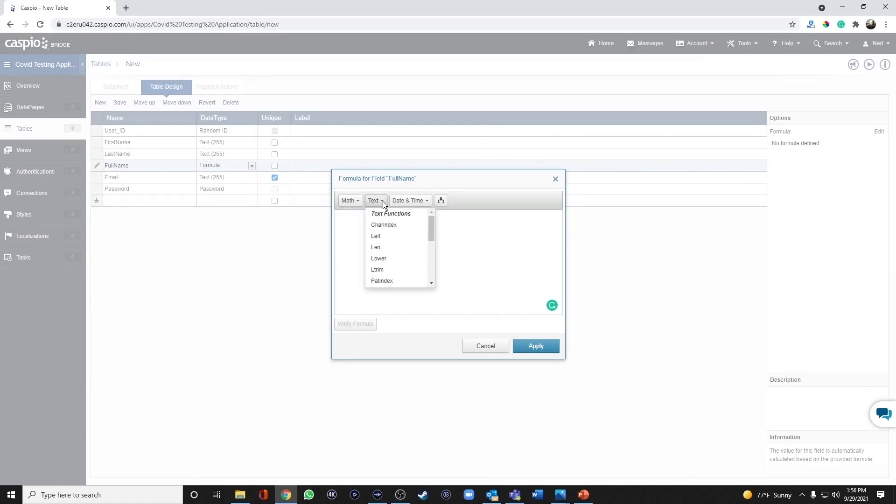
pyautogui.click(415, 200)
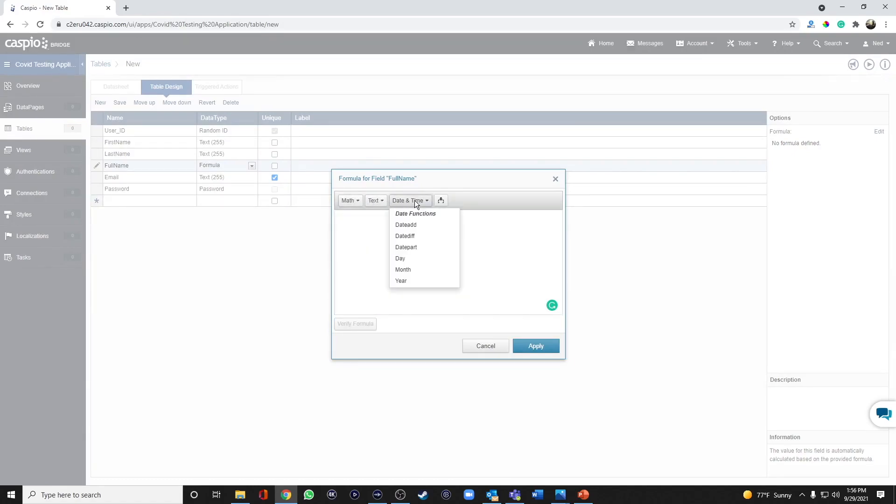
# Step: Insert the FirstName and LastName fields into the FullName formula, separated by a space, and verify the formula
pyautogui.click(441, 200)
pyautogui.click(455, 216)
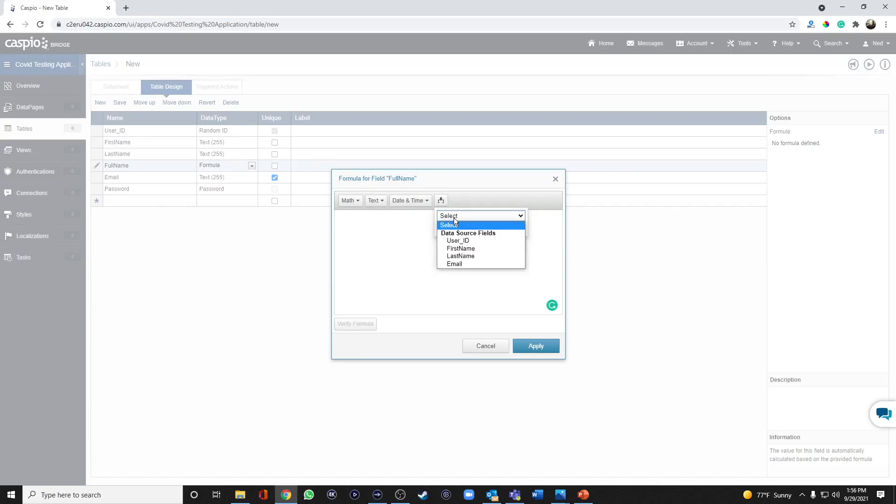
pyautogui.click(461, 248)
pyautogui.click(478, 226)
pyautogui.click(408, 217)
pyautogui.click(439, 201)
pyautogui.click(446, 215)
pyautogui.click(460, 255)
pyautogui.click(481, 227)
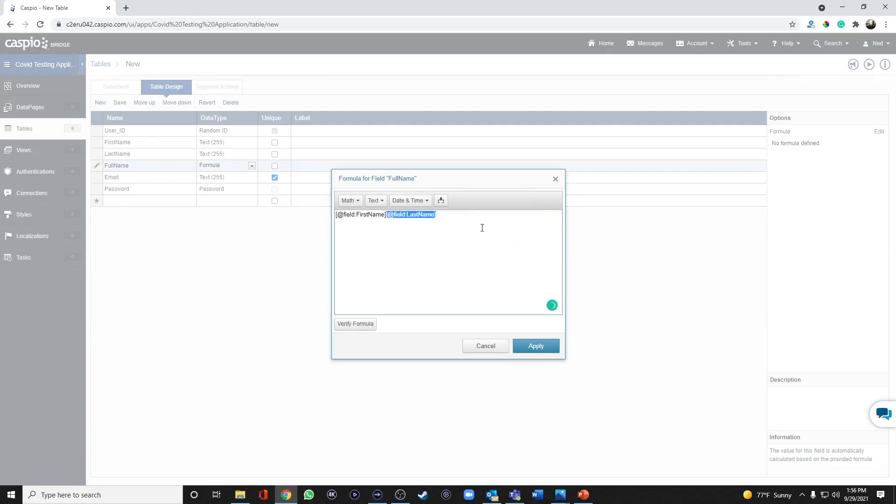
pyautogui.click(441, 220)
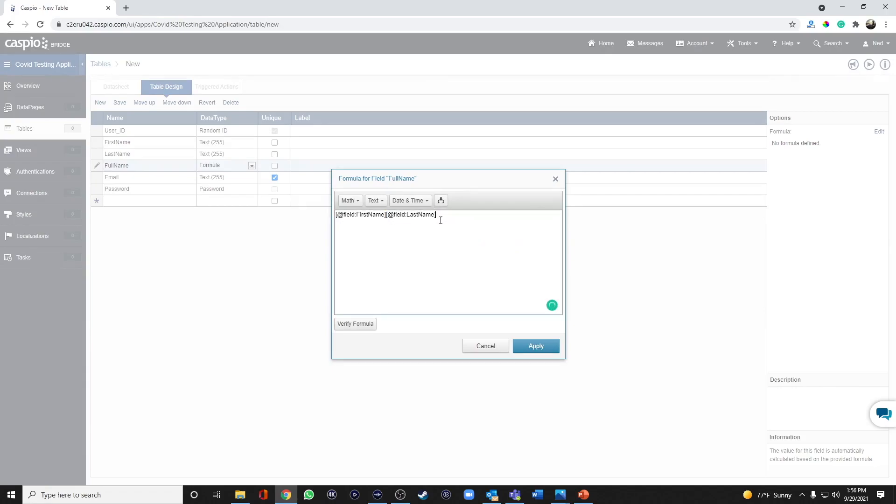
pyautogui.click(386, 215)
pyautogui.click(375, 323)
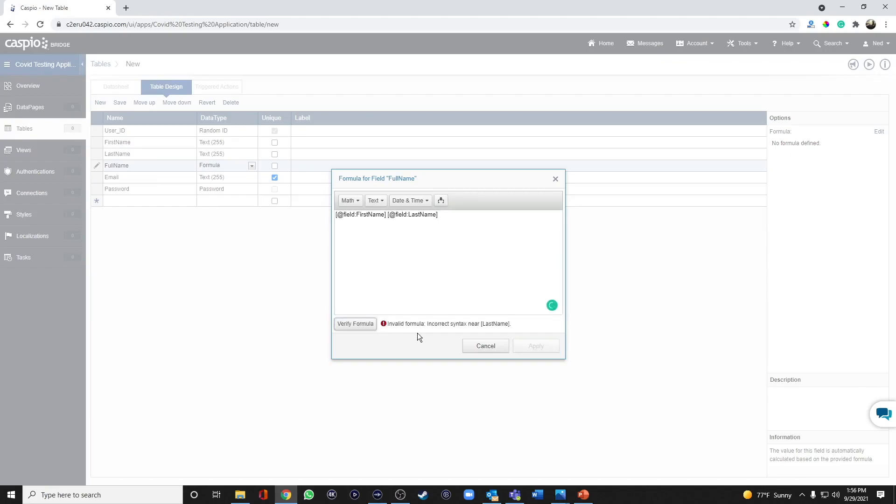
pyautogui.click(388, 216)
pyautogui.press('BackSpace')
pyautogui.write("+' '")
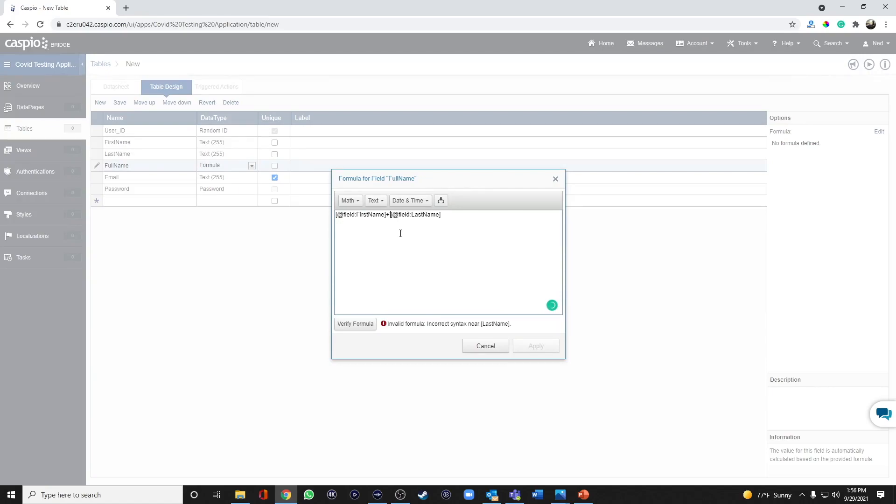
pyautogui.write('+')
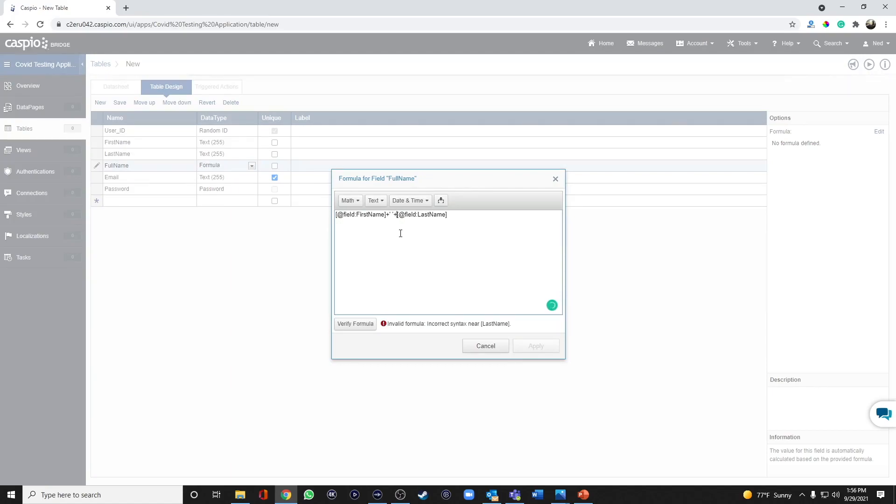
pyautogui.click(371, 328)
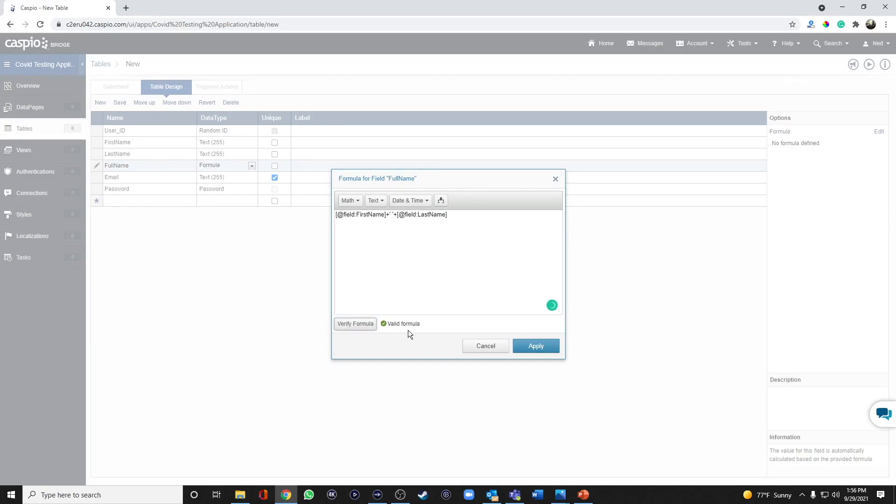
pyautogui.click(539, 350)
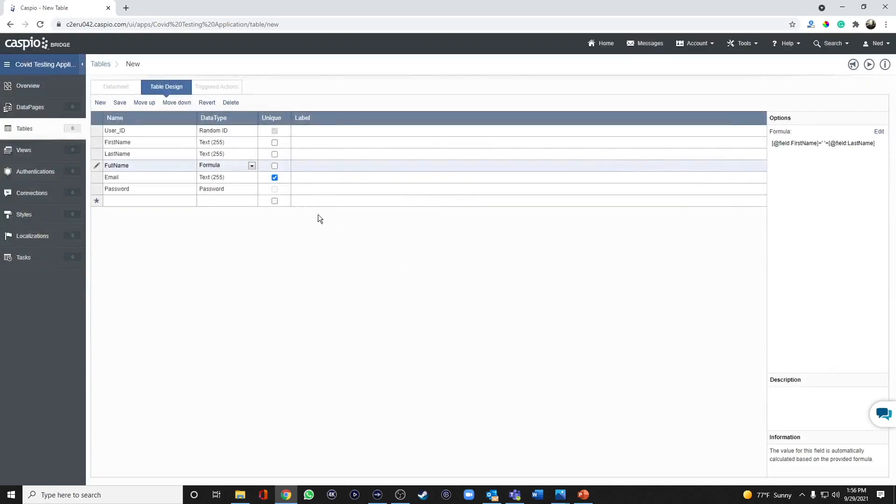
# Step: Save the table design under the name covid_test_users
pyautogui.click(120, 103)
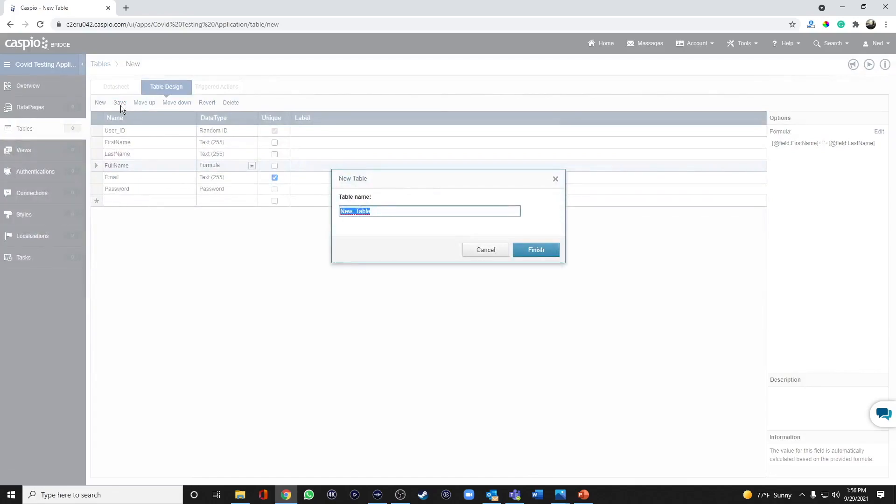
pyautogui.write('covi')
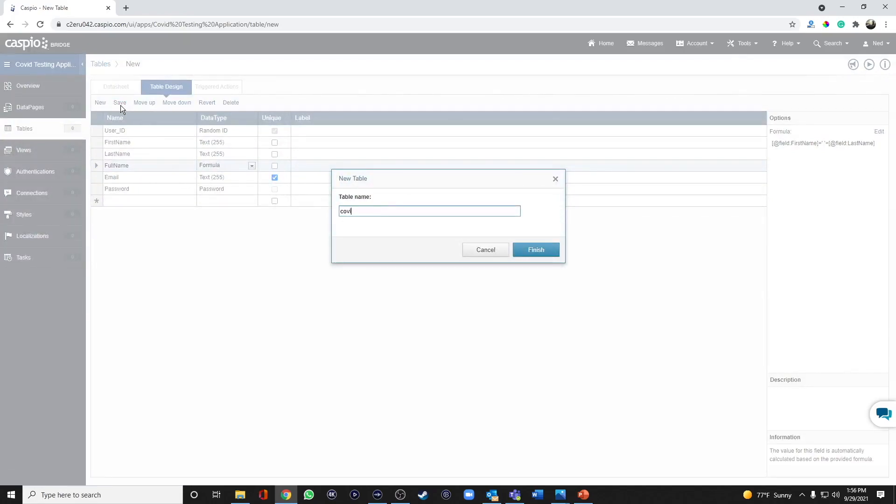
pyautogui.write('d_test_users')
pyautogui.click(546, 252)
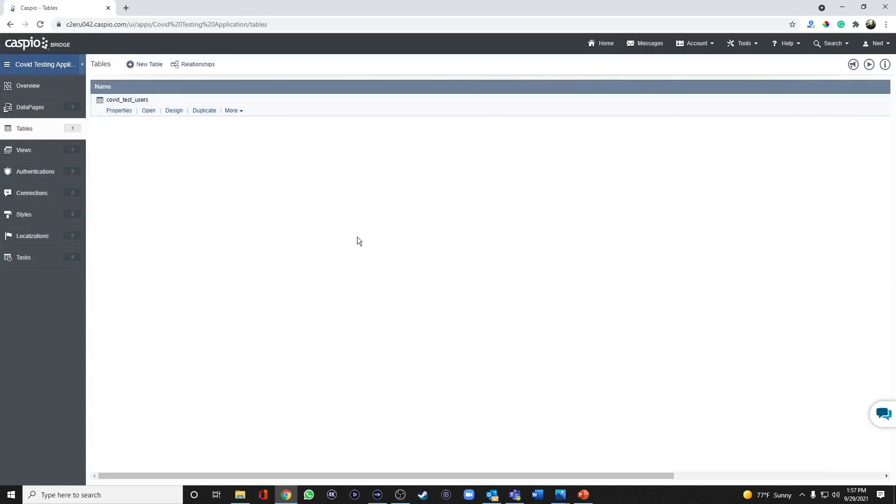
# Step: Enter a sample user's first name, last name and e-mail in the covid_test_users datasheet, widening the Email column to fit
pyautogui.click(149, 110)
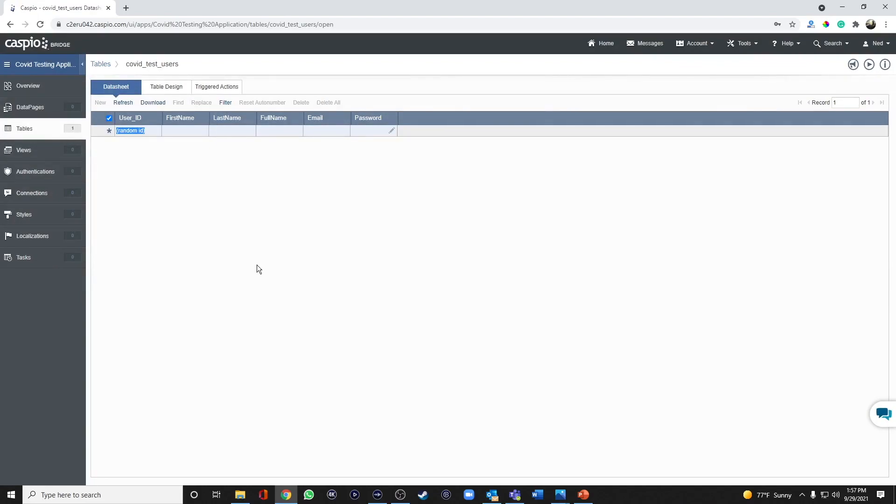
pyautogui.click(186, 131)
pyautogui.write('John')
pyautogui.press('Tab')
pyautogui.write('Doe')
pyautogui.press('Tab')
pyautogui.write('john.doe@company.com')
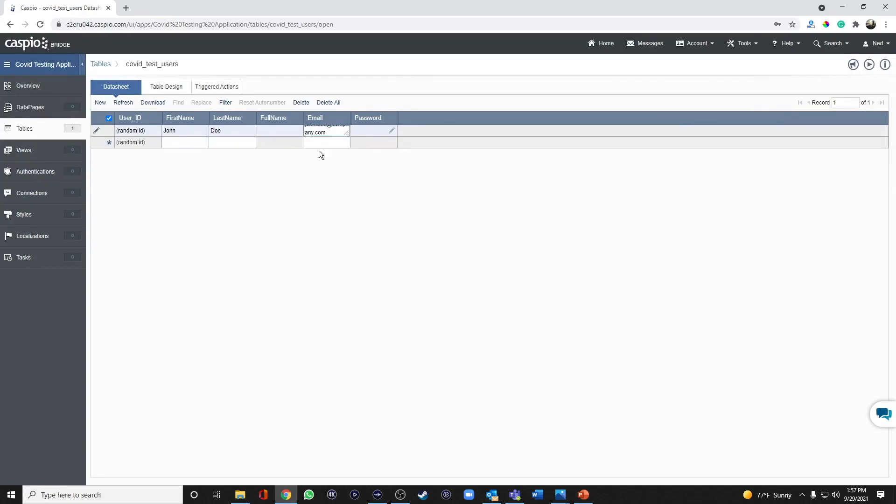
pyautogui.moveTo(351, 117); pyautogui.dragTo(386, 117)
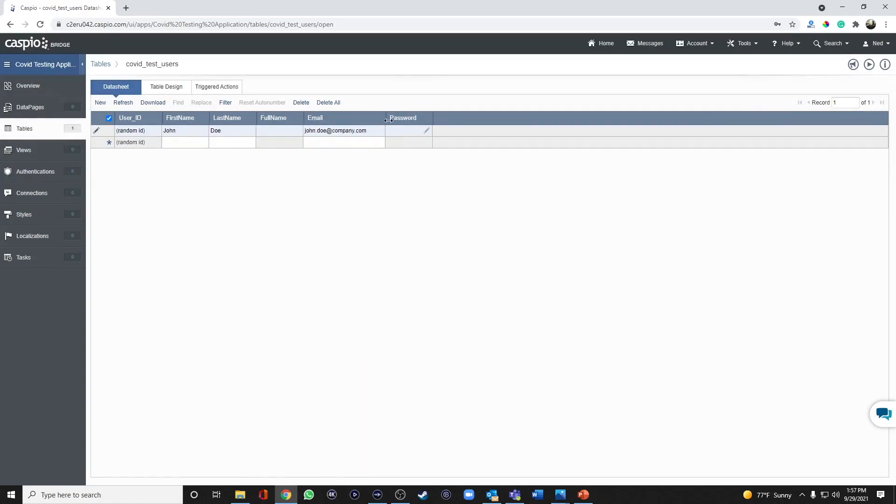
# Step: Set and confirm the sample user's account password, then commit the record to the datasheet
pyautogui.click(426, 132)
pyautogui.write('1234')
pyautogui.click(488, 219)
pyautogui.write('1234')
pyautogui.click(501, 240)
pyautogui.click(177, 143)
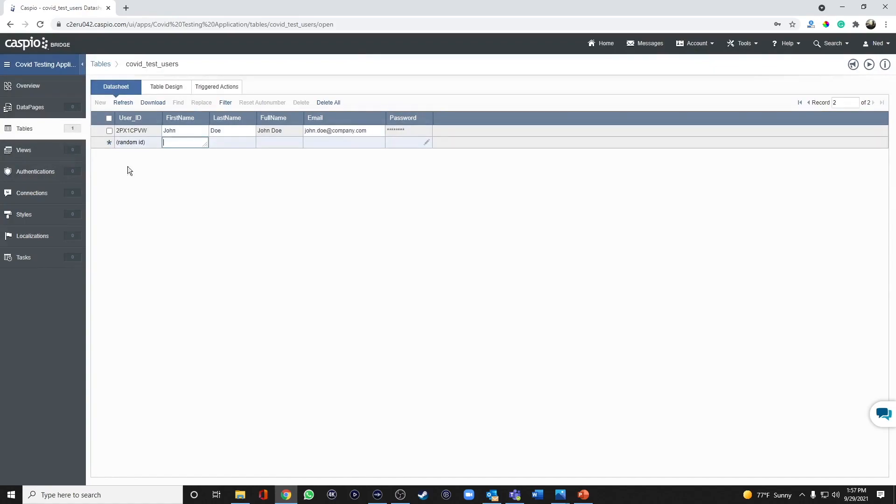
# Step: Create a new table in the app and add a Patient_ID field with the Random ID data type
pyautogui.click(27, 130)
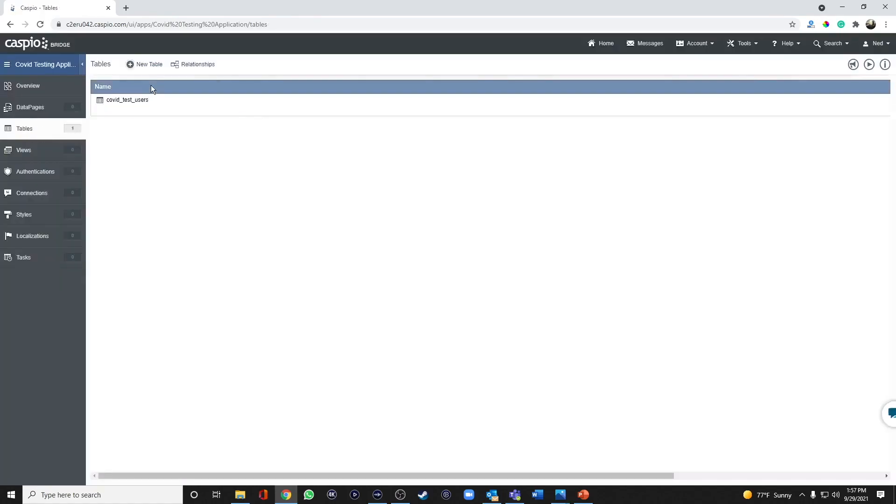
pyautogui.click(156, 65)
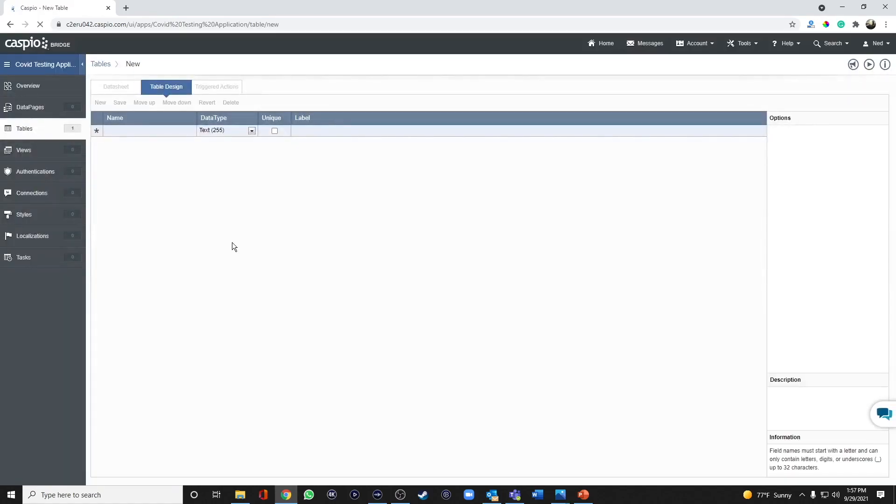
pyautogui.click(149, 131)
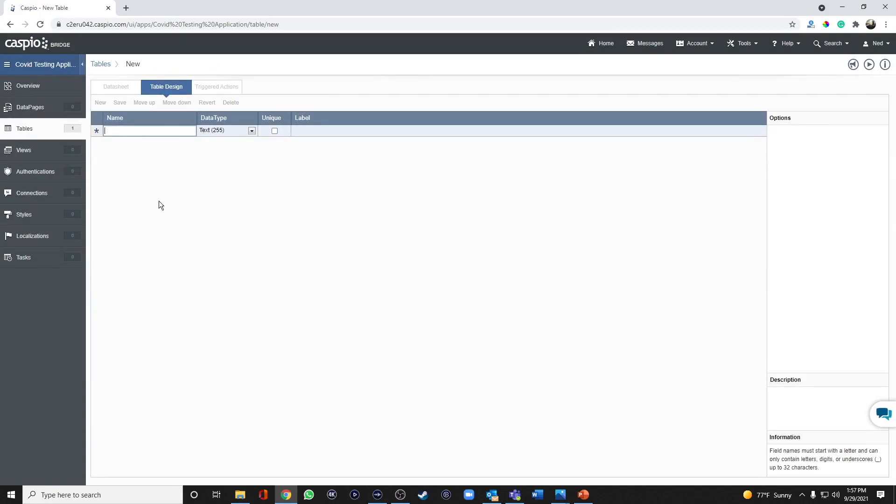
pyautogui.write('Patient')
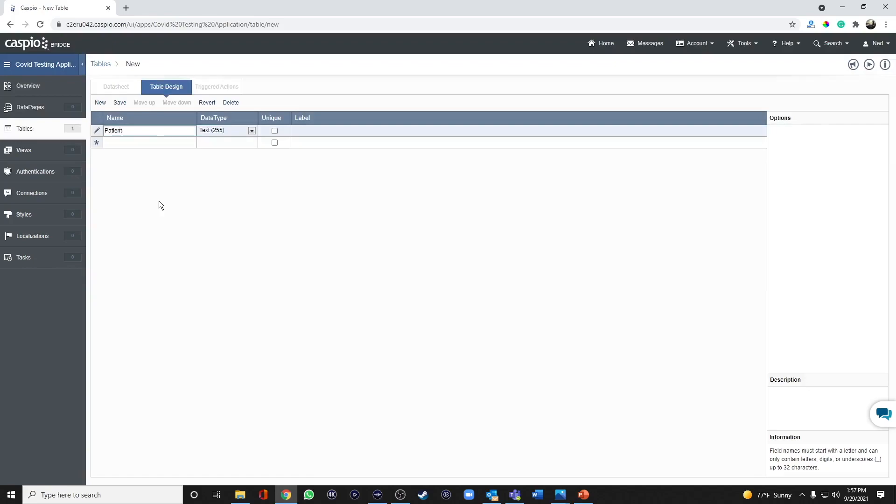
pyautogui.write('_ID')
pyautogui.click(227, 130)
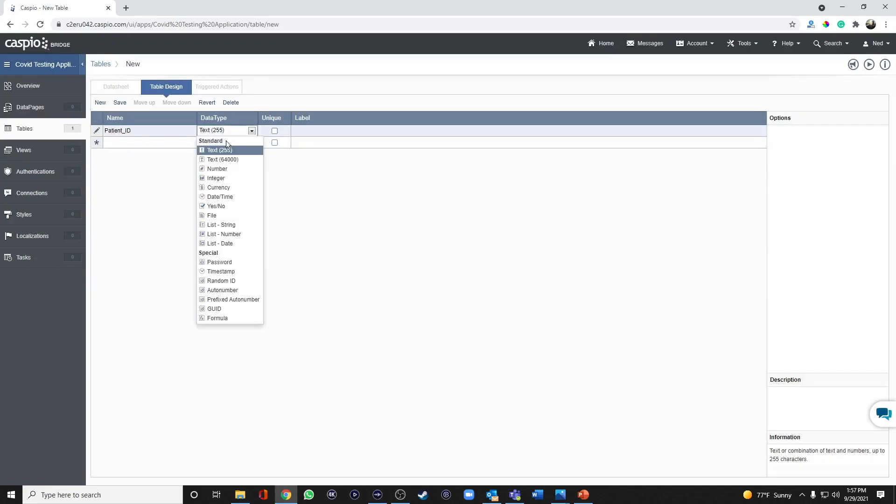
pyautogui.click(222, 284)
# Step: Add FirstName, LastName and FullName fields to the new table's design below Patient_ID
pyautogui.click(146, 143)
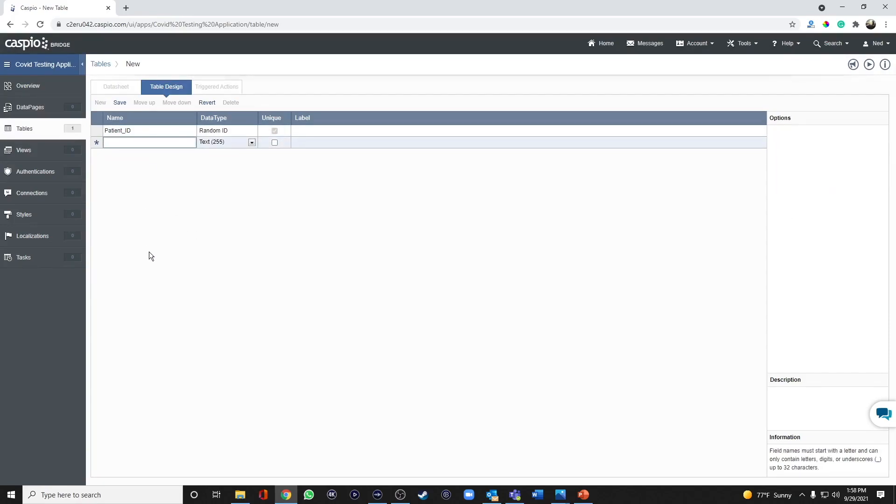
pyautogui.write('FirstName')
pyautogui.press('Tab')
pyautogui.press('Tab')
pyautogui.write('LastName')
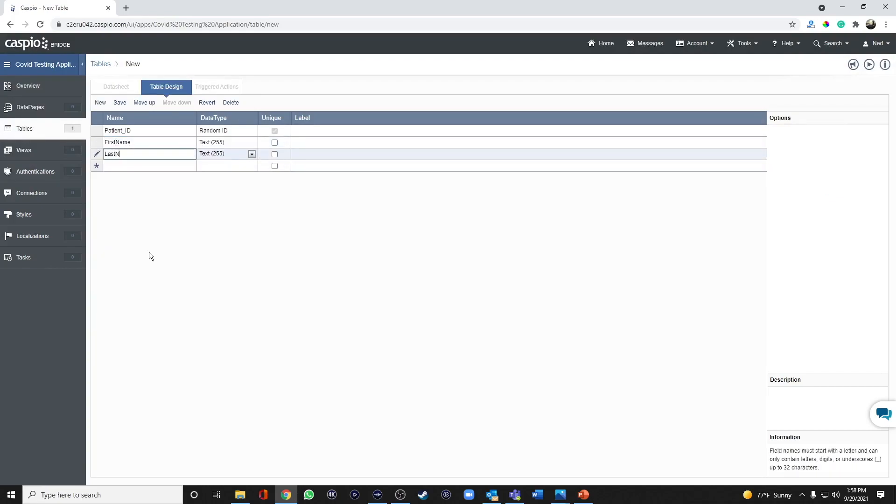
pyautogui.press('Tab')
pyautogui.press('Tab')
pyautogui.press('Tab')
pyautogui.write('FullName')
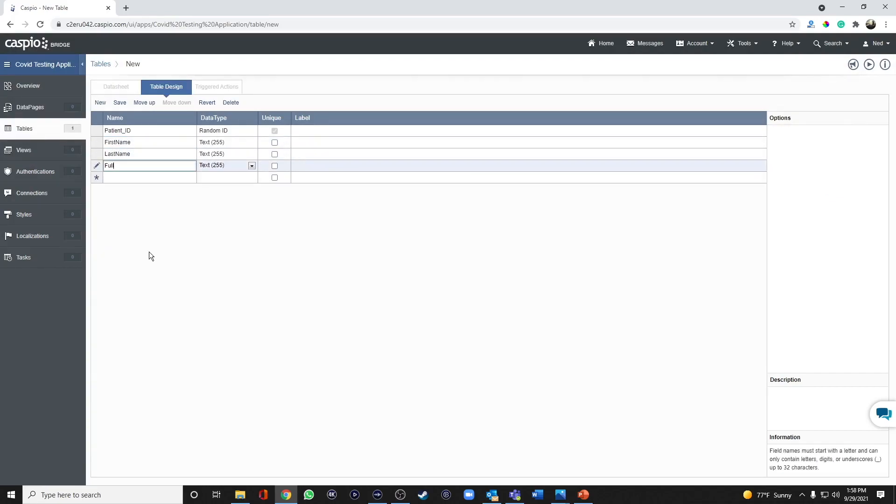
pyautogui.press('Tab')
pyautogui.press('Tab')
pyautogui.press('Tab')
# Step: Add Email and Password fields to the table design below FullName
pyautogui.write('Email')
pyautogui.press('Tab')
pyautogui.press('Tab')
pyautogui.press('Tab')
pyautogui.write('Password')
pyautogui.press('Tab')
pyautogui.press('Tab')
pyautogui.press('Tab')
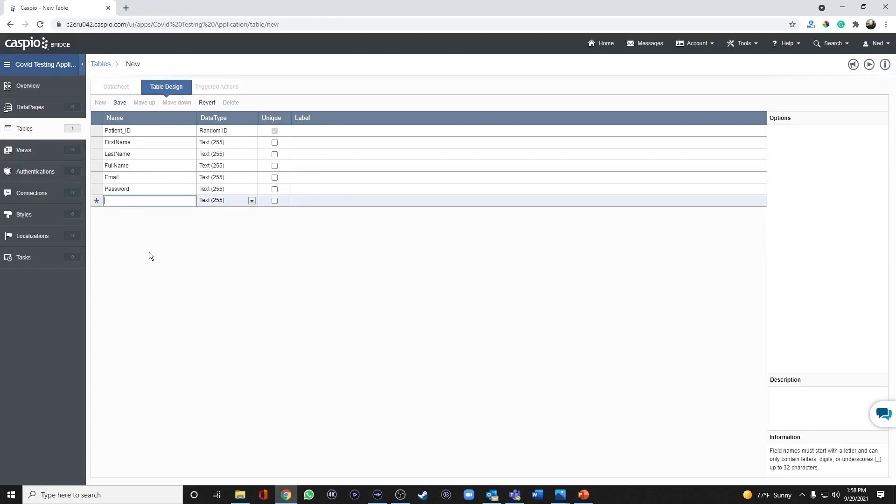
# Step: Add Account_Status and Date_Registered fields to the end of the field list
pyautogui.write('Account_Status')
pyautogui.press('Tab')
pyautogui.press('Tab')
pyautogui.press('Tab')
pyautogui.write('Dat')
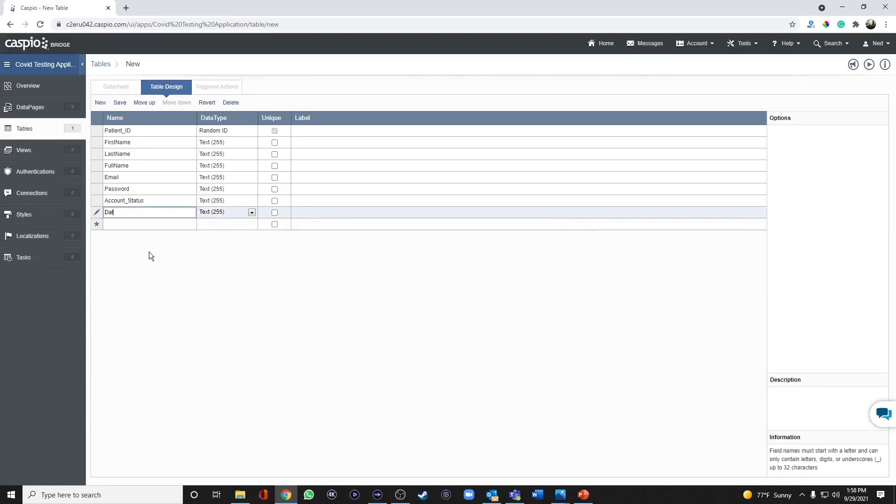
pyautogui.write('e_Resistered')
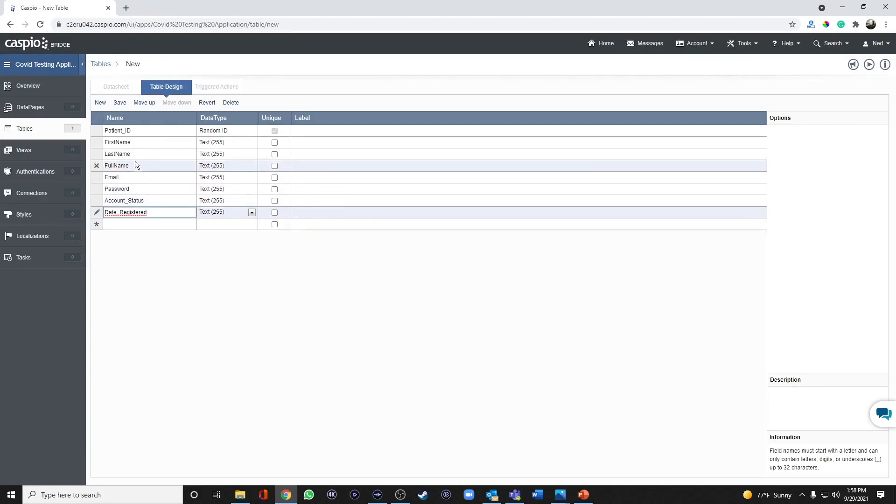
# Step: Change the FullName field's data type to Formula and open its formula for editing
pyautogui.click(226, 163)
pyautogui.click(226, 165)
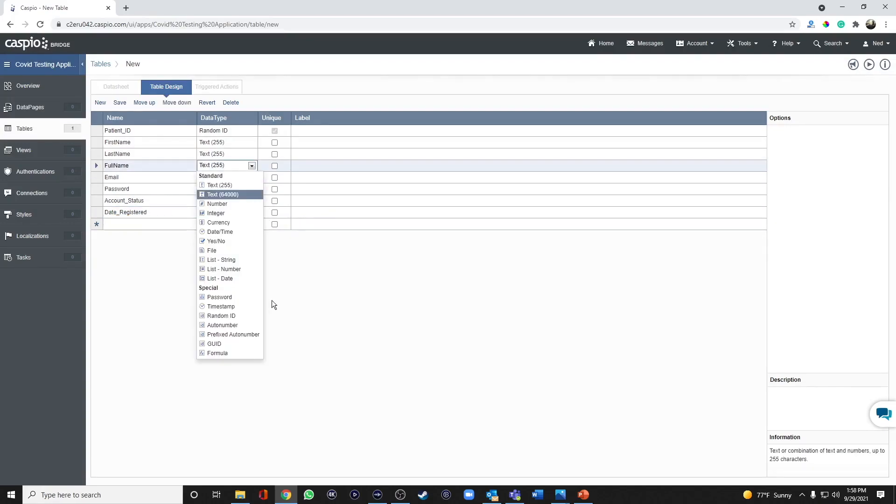
pyautogui.click(245, 352)
pyautogui.click(879, 132)
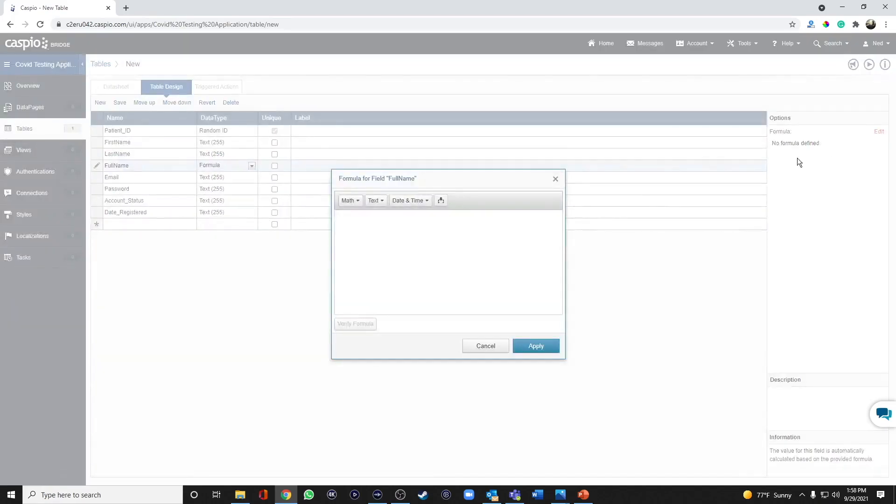
pyautogui.click(442, 202)
pyautogui.click(444, 216)
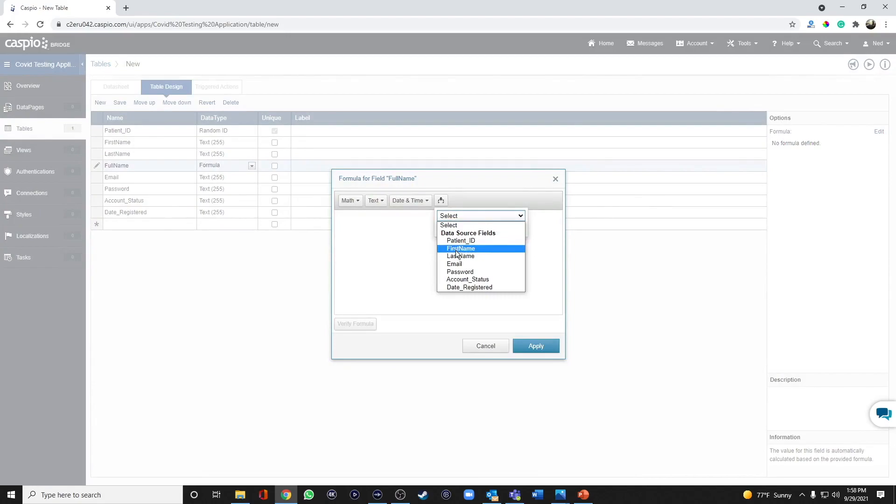
pyautogui.click(462, 248)
pyautogui.click(479, 230)
pyautogui.click(443, 202)
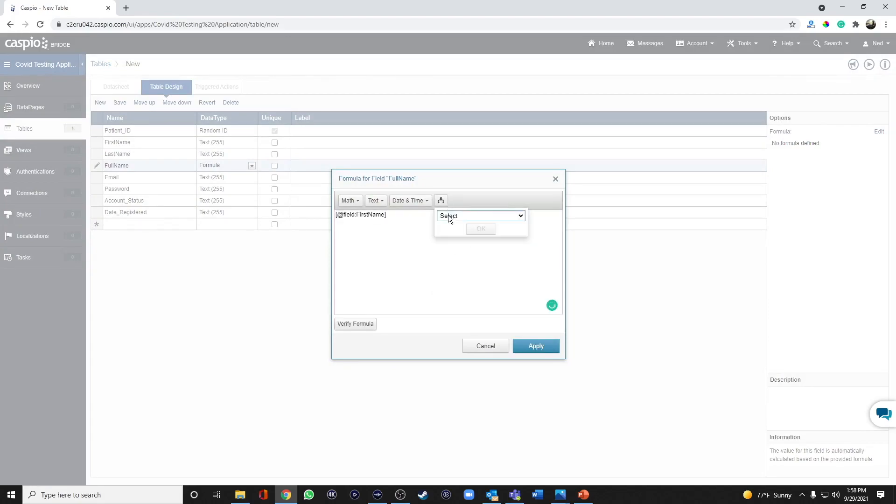
pyautogui.click(481, 216)
pyautogui.click(461, 256)
pyautogui.click(481, 230)
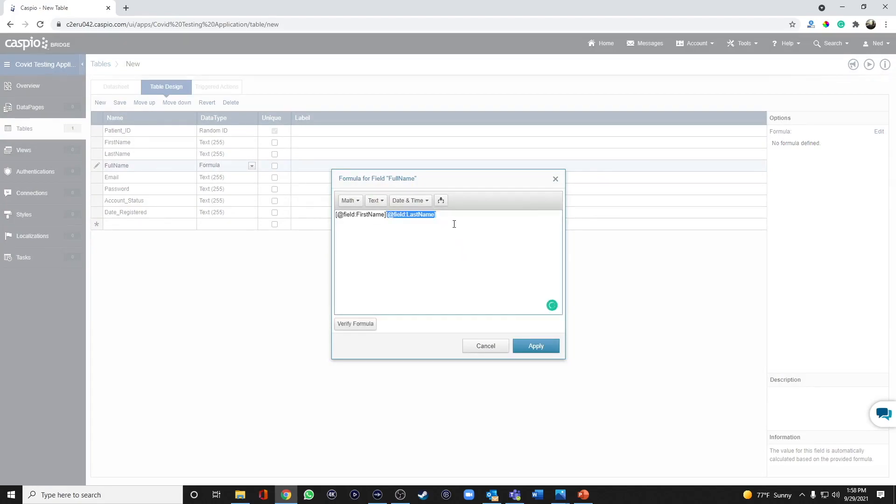
pyautogui.click(387, 214)
pyautogui.write("+' '+")
pyautogui.click(536, 346)
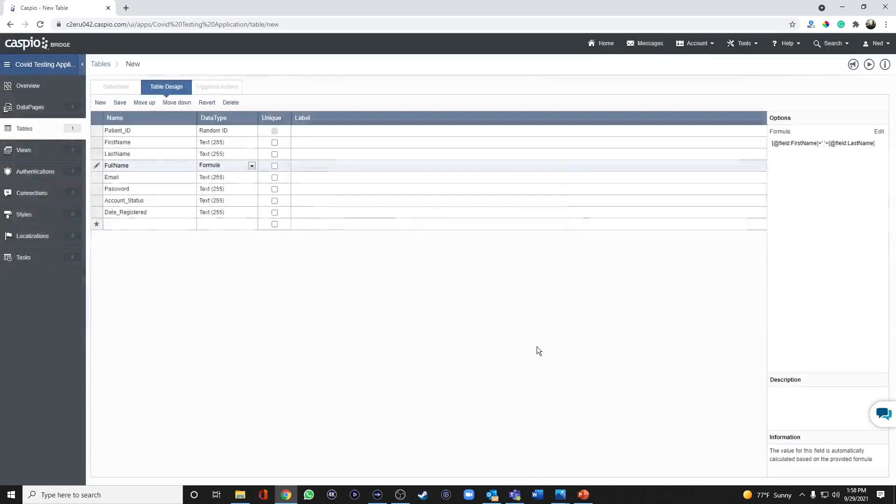
# Step: Make the Email field unique and set the Password field's data type to Password
pyautogui.click(274, 178)
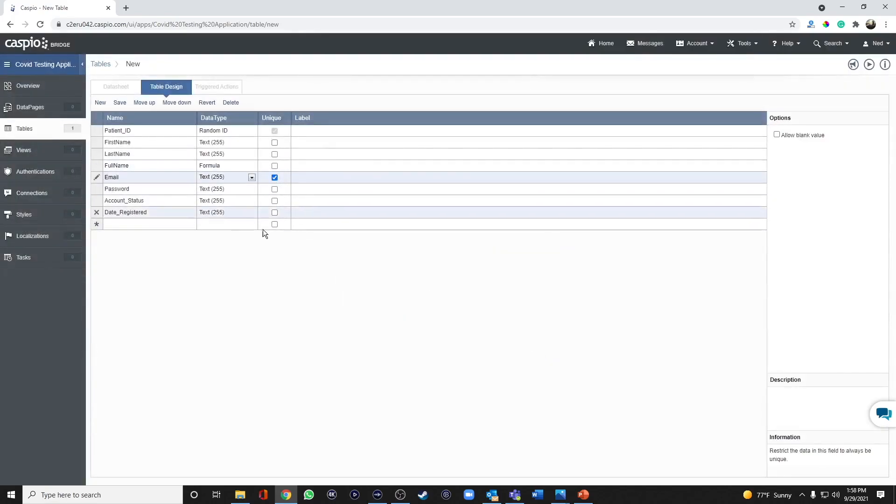
pyautogui.click(234, 190)
pyautogui.click(228, 319)
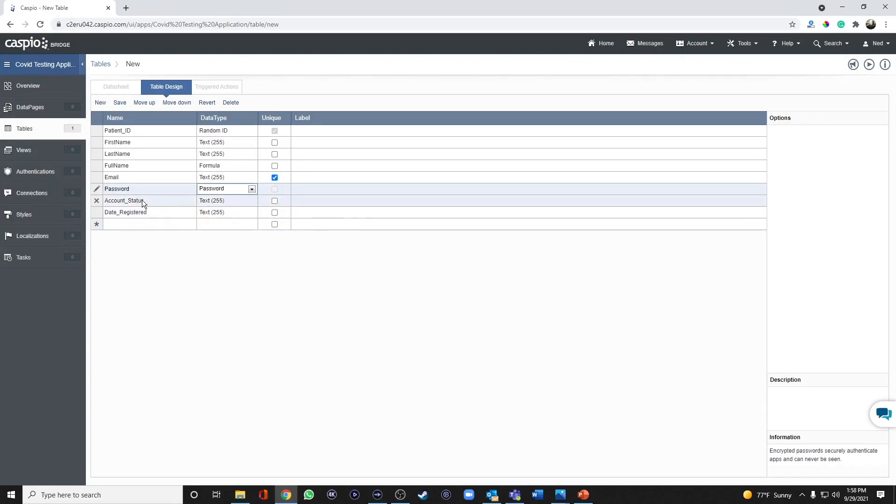
# Step: Set the data type of Account_Status to Yes/No and of Date_Registered to Timestamp
pyautogui.click(213, 201)
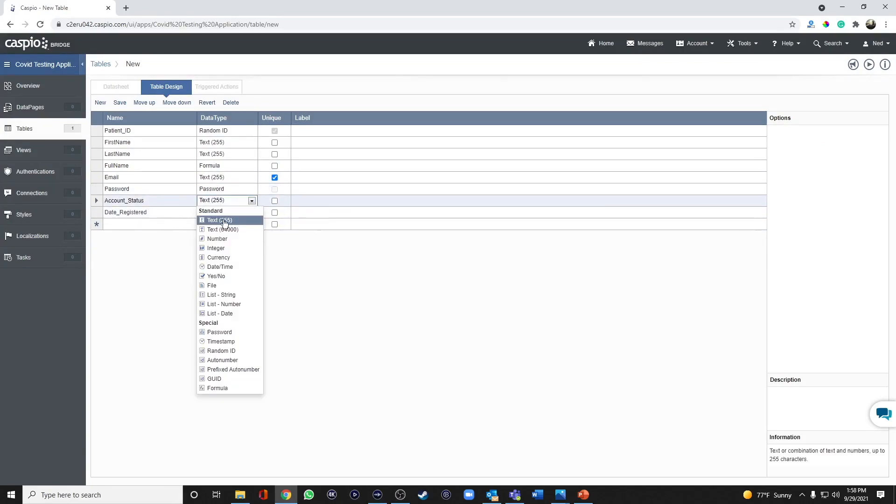
pyautogui.click(229, 277)
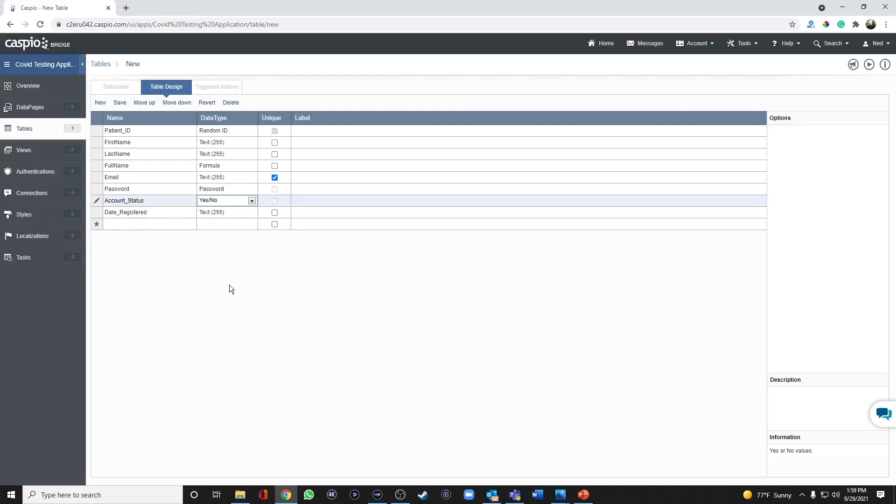
pyautogui.click(212, 214)
pyautogui.click(212, 213)
pyautogui.click(233, 351)
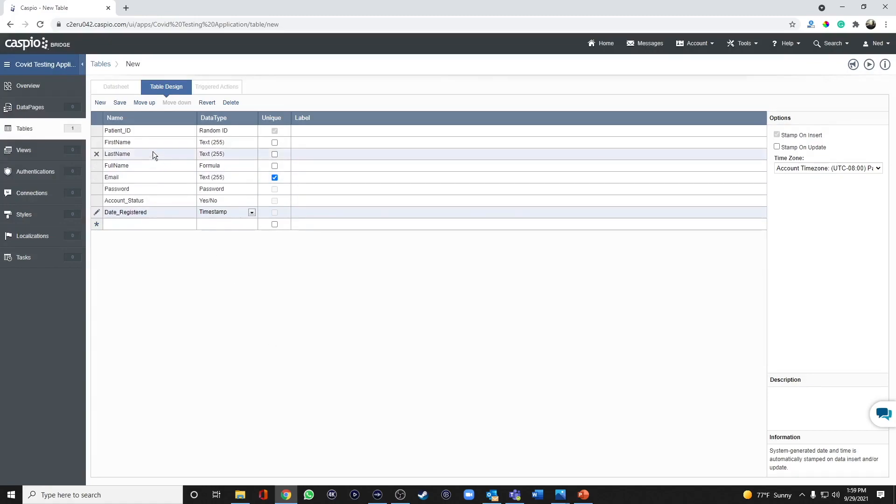
# Step: Save the table design under the name covid_test_patients
pyautogui.click(120, 103)
pyautogui.write('covid_')
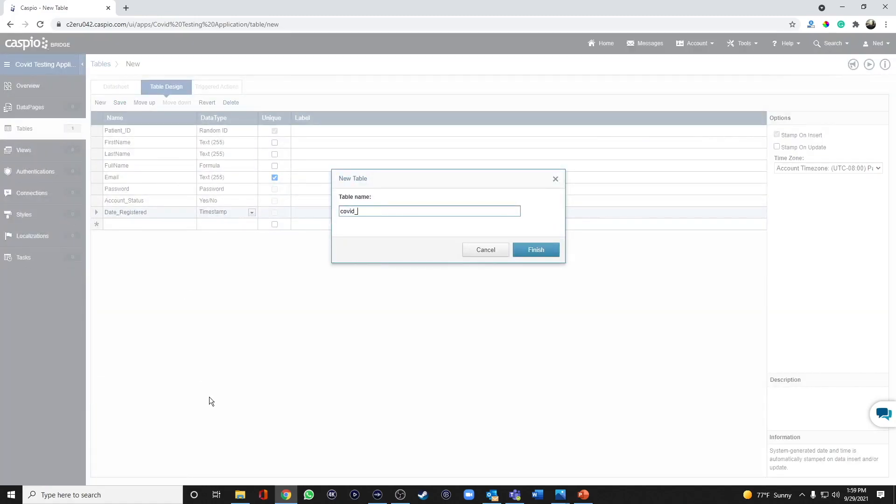
pyautogui.write('test_patients')
pyautogui.press('Return')
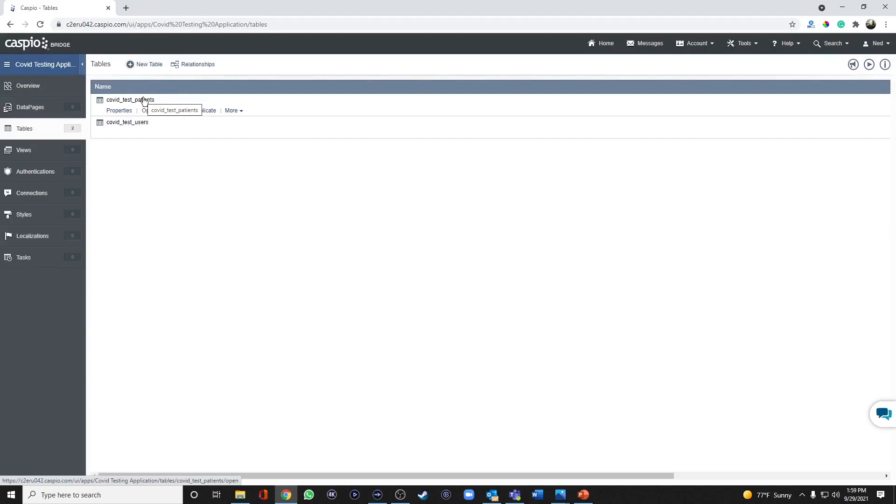
# Step: Create another new table whose first field is Order_ID with the Random ID data type
pyautogui.click(147, 65)
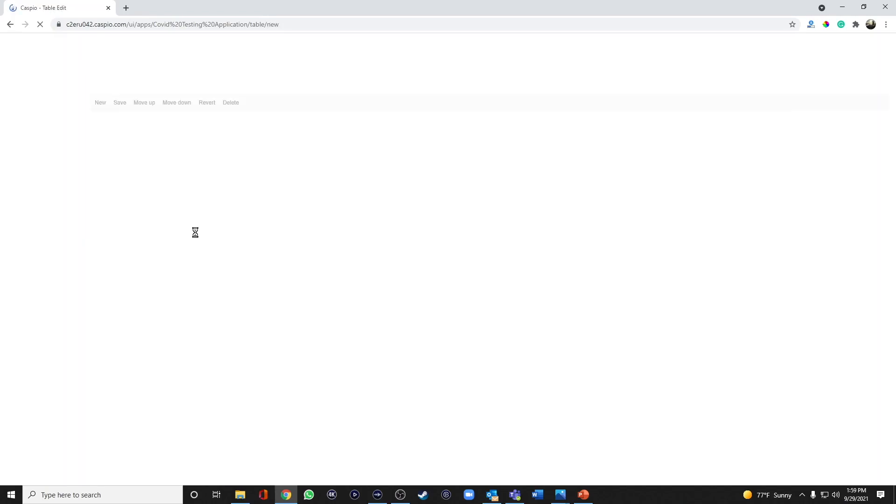
pyautogui.click(139, 131)
pyautogui.write('Or')
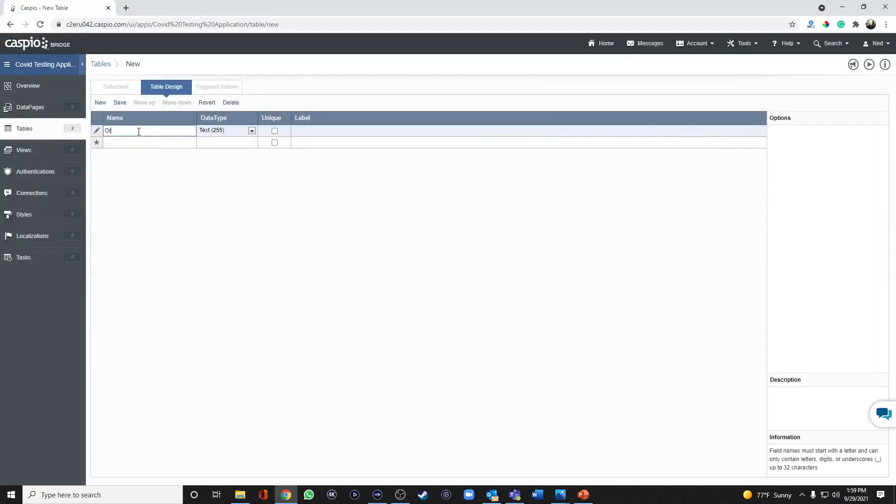
pyautogui.write('der_ID')
pyautogui.click(223, 132)
pyautogui.click(232, 280)
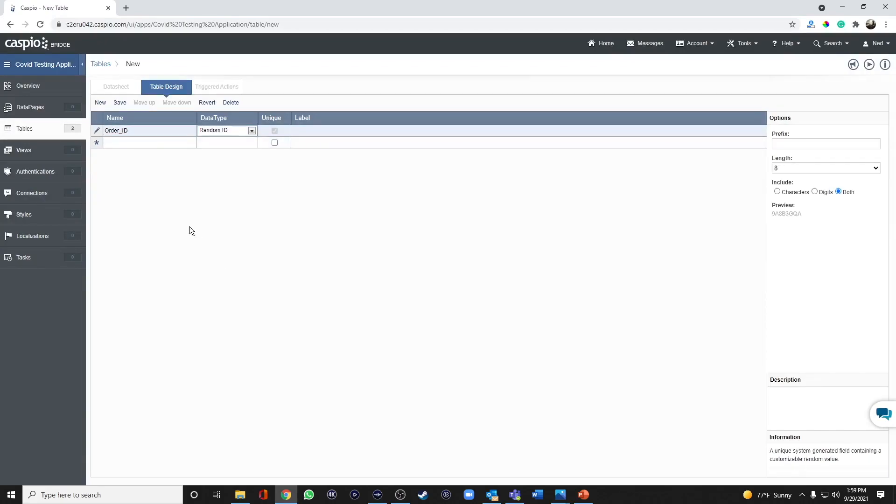
# Step: Add Patient_ID, Test_Type and Status as Text (255) fields below Order_ID
pyautogui.click(131, 143)
pyautogui.write('P')
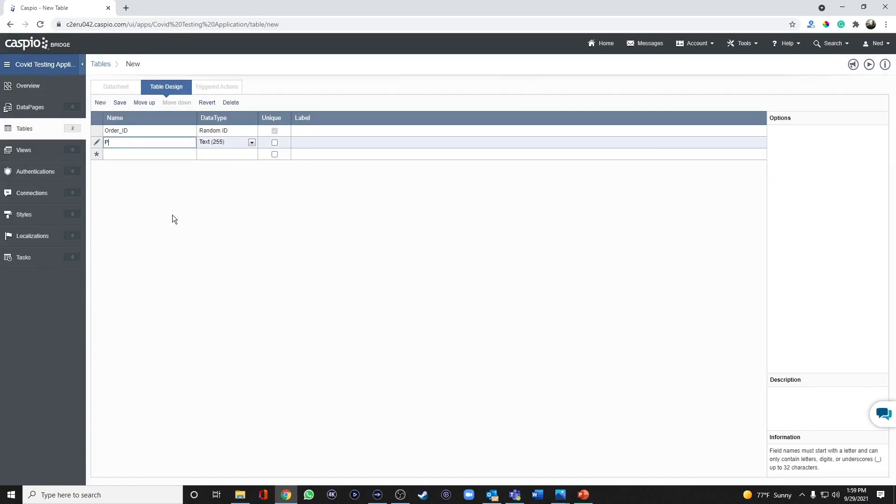
pyautogui.write('atient_ID')
pyautogui.click(134, 152)
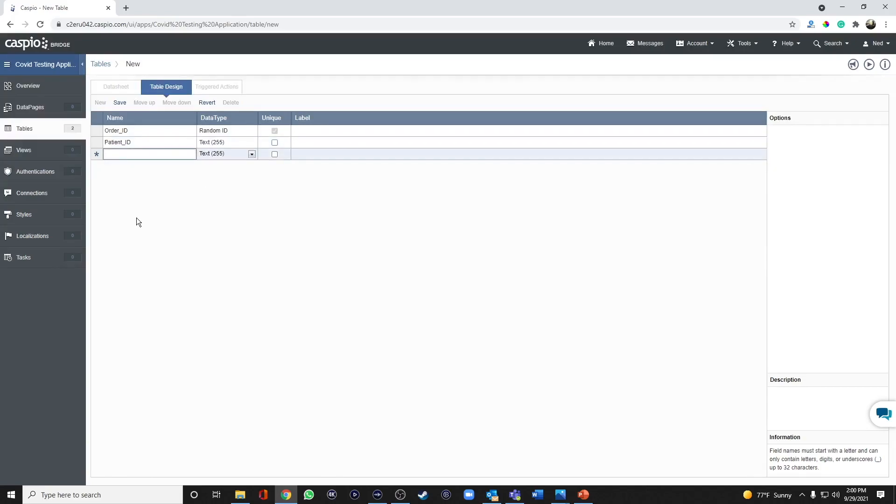
pyautogui.write('Test_Type')
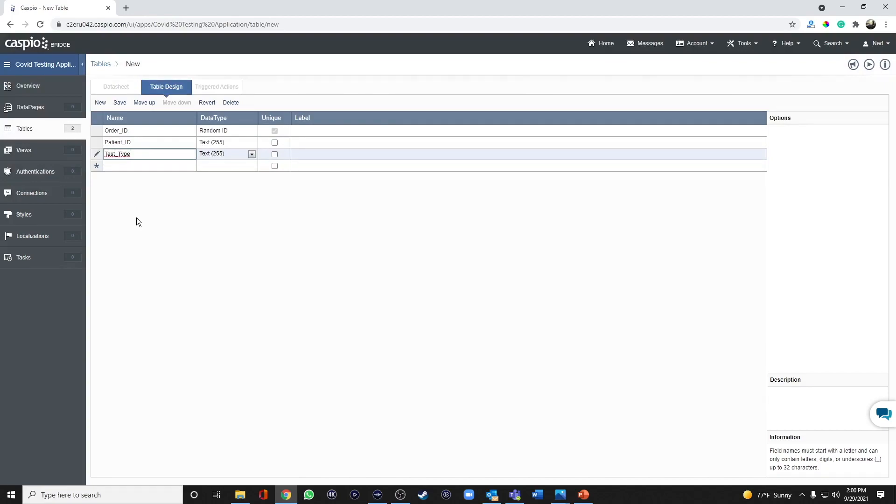
pyautogui.press('Tab')
pyautogui.press('Tab')
pyautogui.press('Tab')
pyautogui.press('Tab')
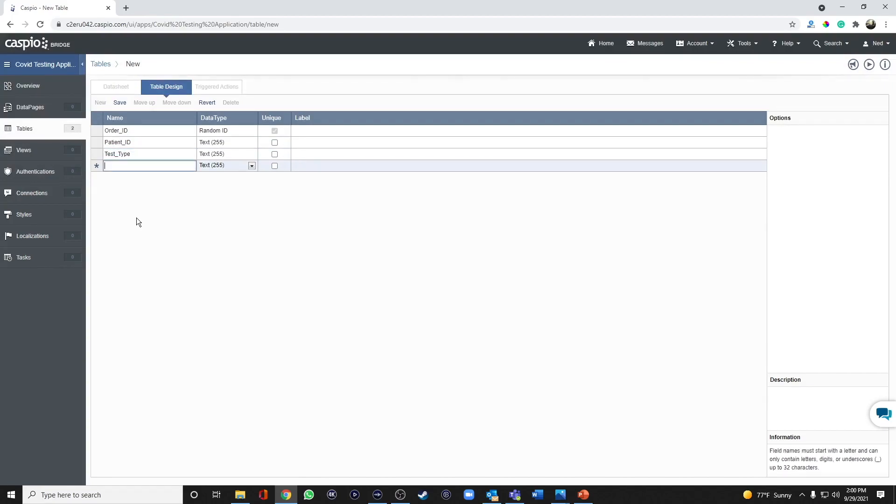
pyautogui.write('Status')
pyautogui.press('Tab')
pyautogui.press('Tab')
pyautogui.press('Tab')
pyautogui.press('Tab')
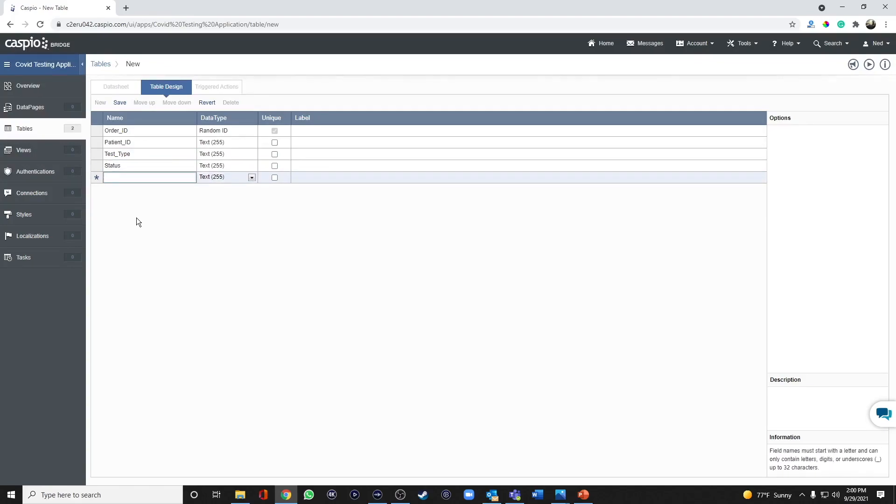
# Step: Add Date_Tested, Completion_Date and Ordered_by_ID fields below Status in the table design
pyautogui.write('Date_Tested')
pyautogui.press('Tab')
pyautogui.press('Tab')
pyautogui.press('Tab')
pyautogui.press('Tab')
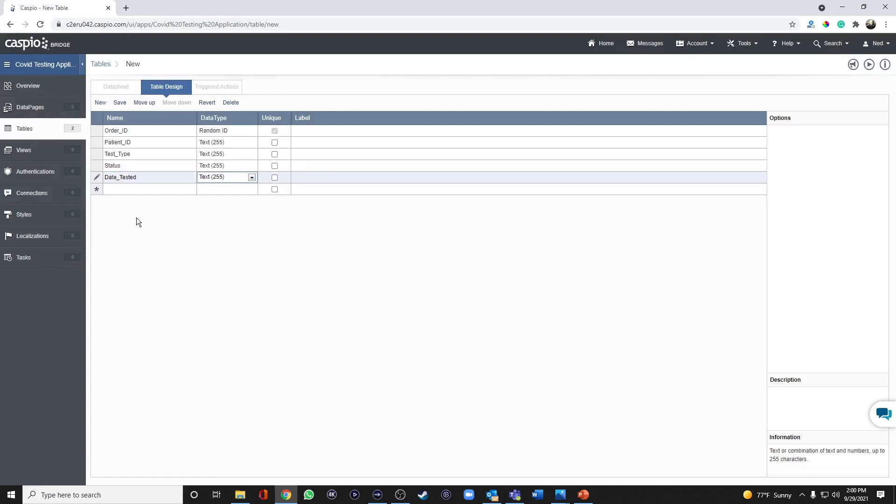
pyautogui.write('Comple')
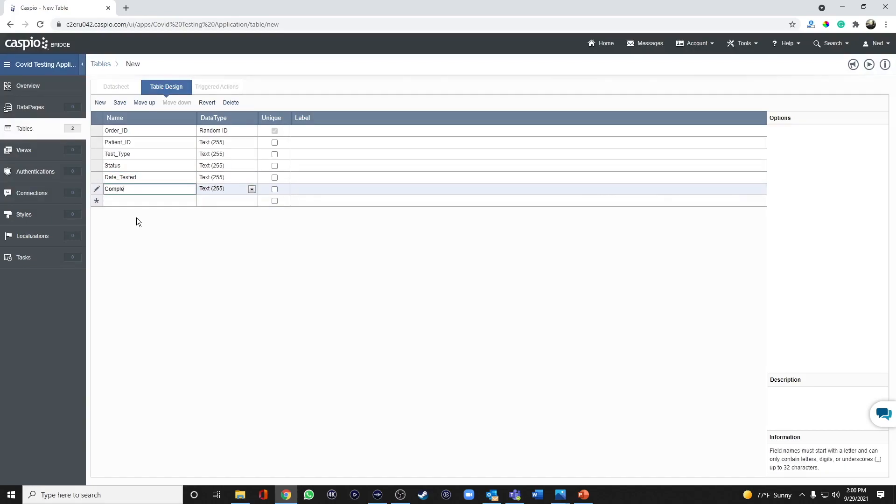
pyautogui.write('tion_Date')
pyautogui.press('Tab')
pyautogui.press('Tab')
pyautogui.press('Tab')
pyautogui.press('Tab')
pyautogui.write('Or')
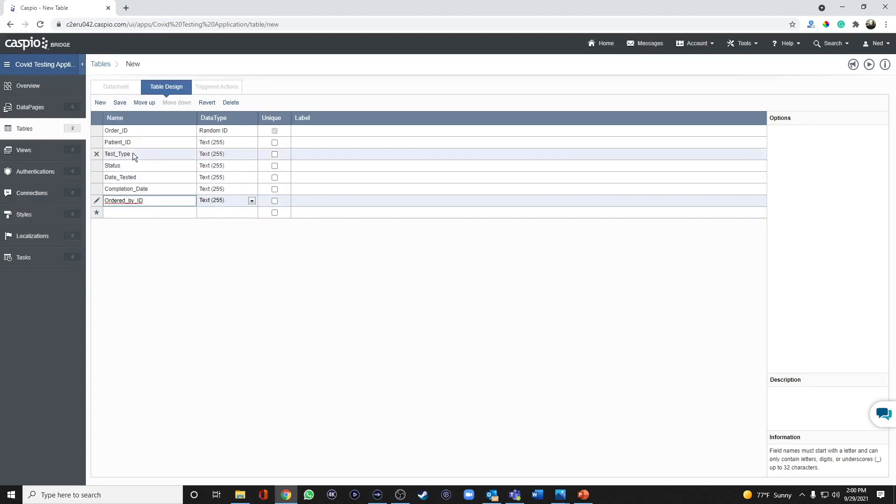
# Step: Set the data type of both the Date_Tested and Completion_Date fields to Date/Time
pyautogui.click(215, 177)
pyautogui.click(229, 245)
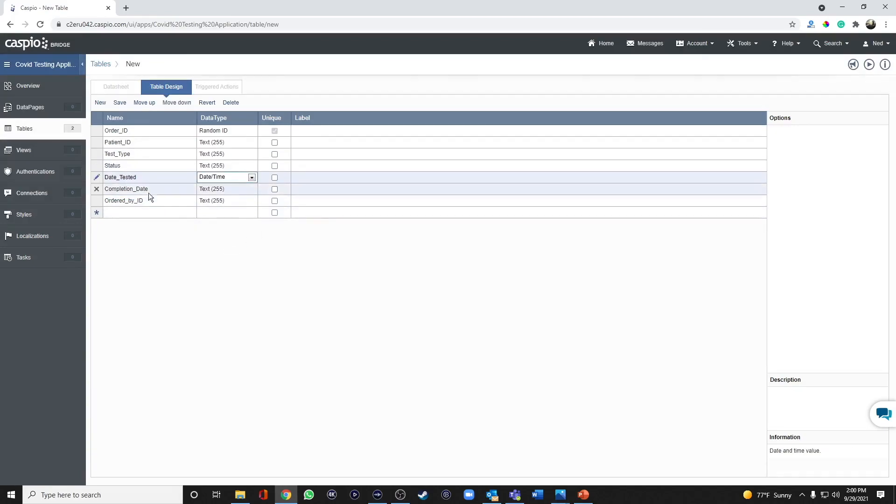
pyautogui.click(214, 189)
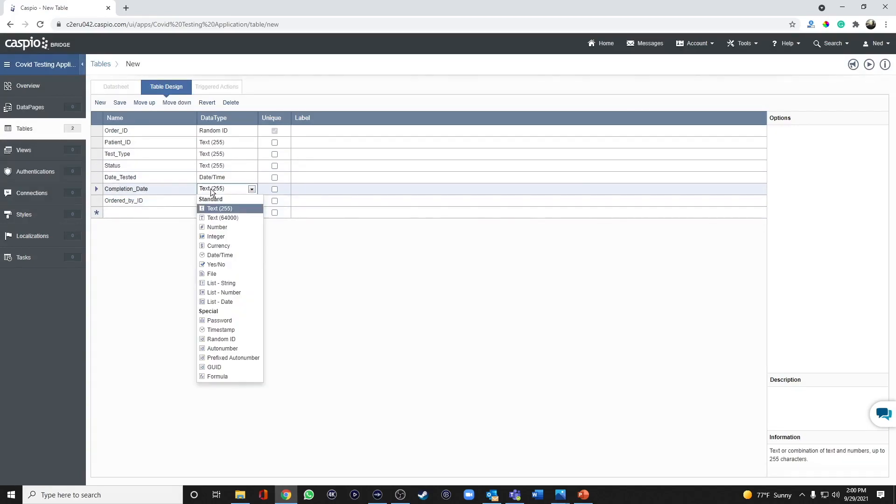
pyautogui.click(232, 256)
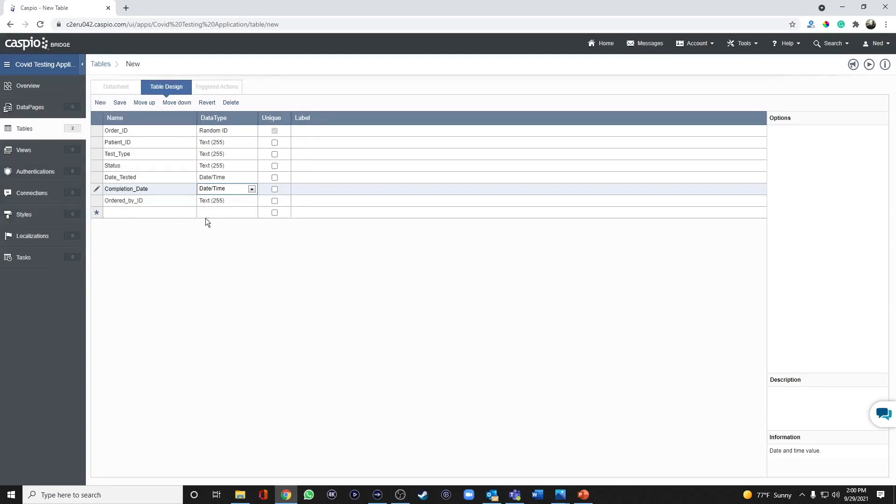
# Step: Save the table design under the name covid_test_orders
pyautogui.click(120, 102)
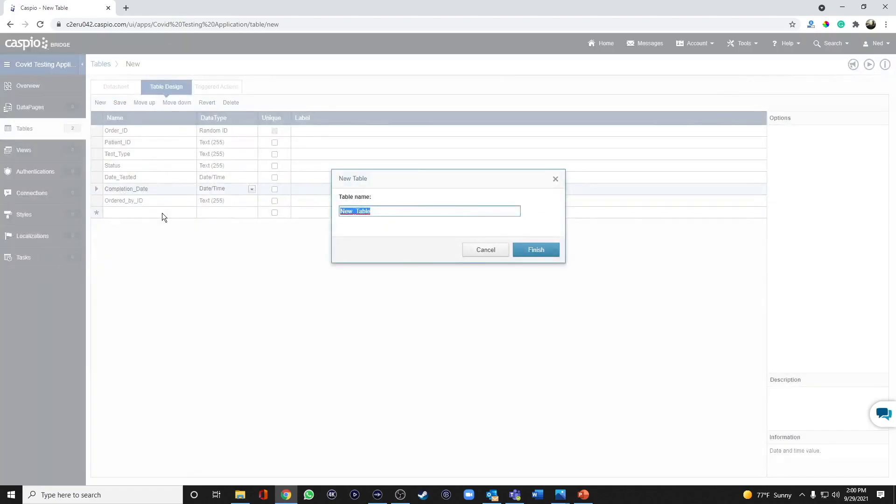
pyautogui.write('covid_test')
pyautogui.write('orders')
pyautogui.press('Return')
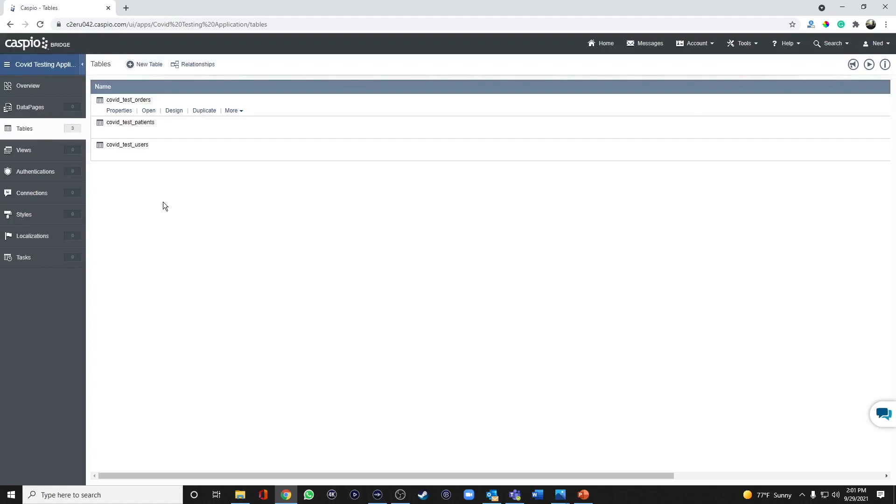
# Step: Create another new table with an Autonumber field named ID and a Text (255) field named Status
pyautogui.click(150, 65)
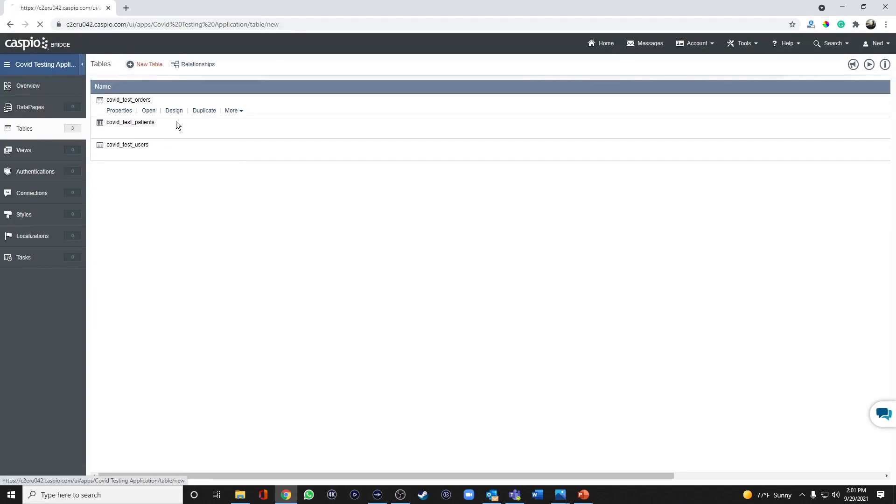
pyautogui.click(135, 130)
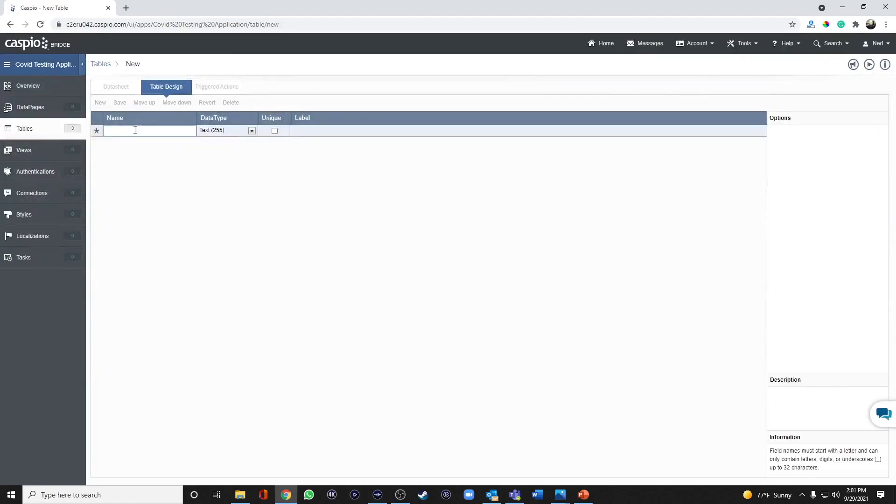
pyautogui.write('ID')
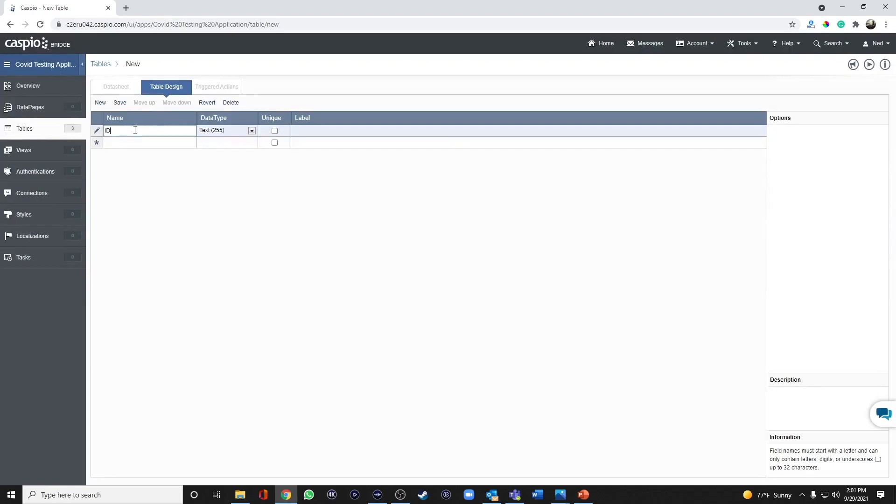
pyautogui.click(216, 133)
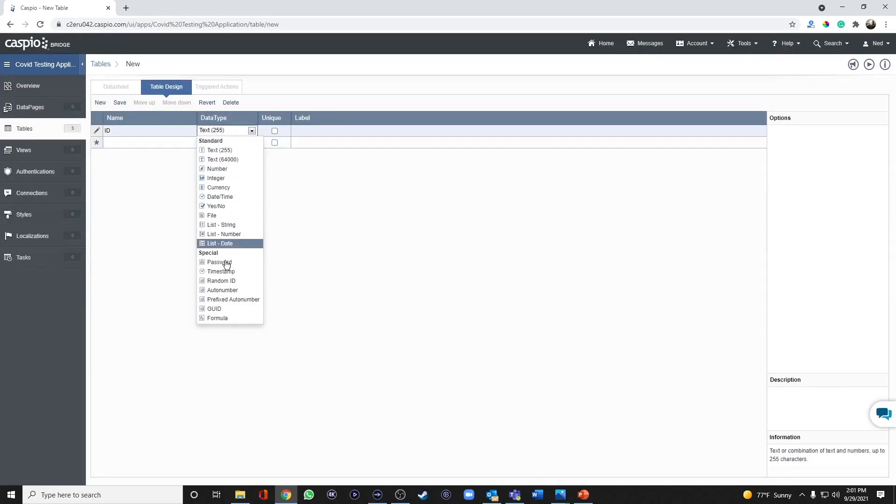
pyautogui.click(222, 290)
pyautogui.click(150, 140)
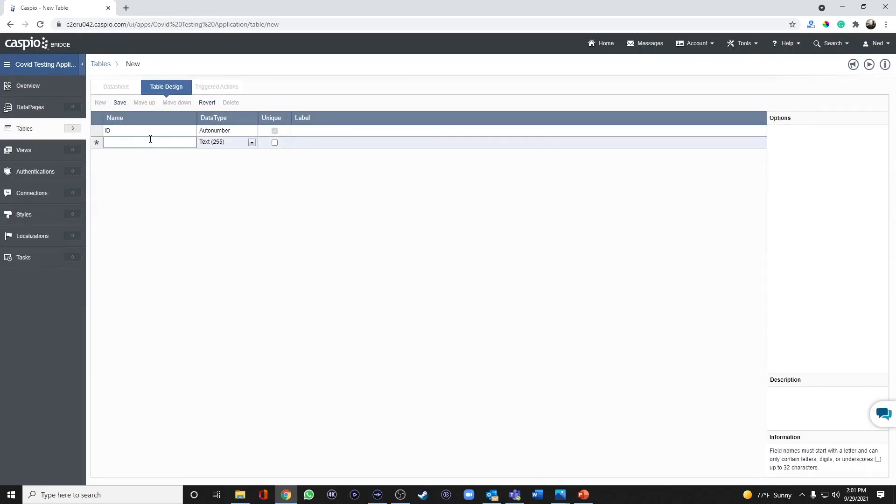
pyautogui.write('Status')
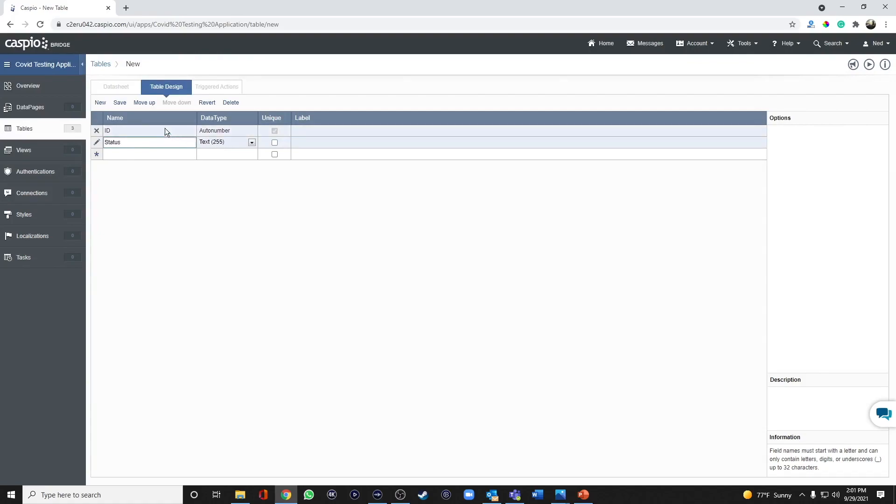
# Step: Save the table design under the name covid_test_status_lookup
pyautogui.click(120, 103)
pyautogui.write('co')
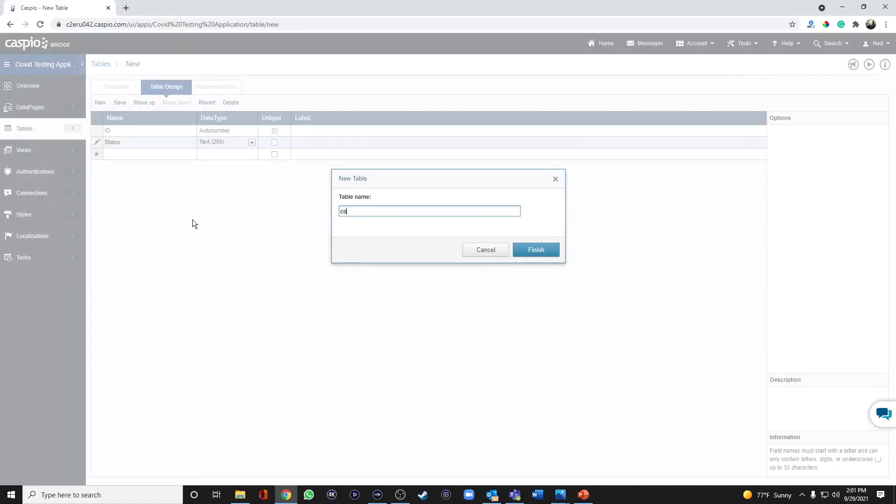
pyautogui.write('vid_test_status_table')
pyautogui.press('Return')
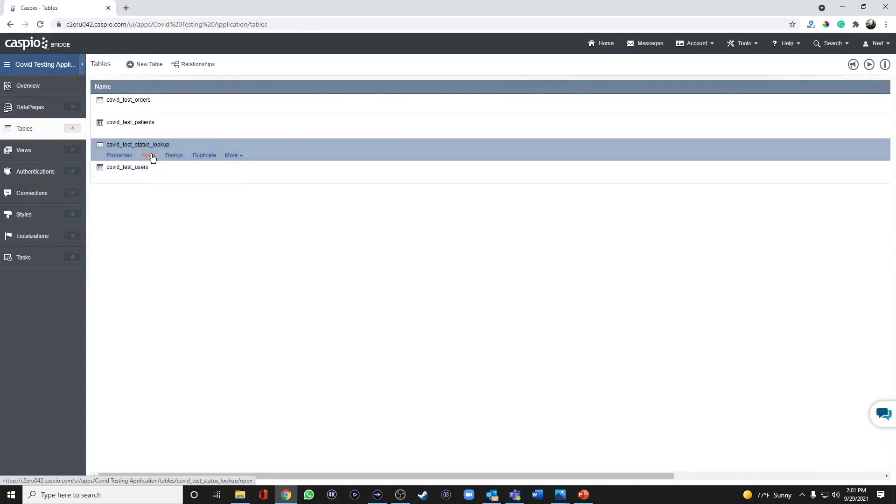
# Step: Add the records Pending, Negative and Positive to the Status field of covid_test_status_lookup, and return to the tables list
pyautogui.click(148, 154)
pyautogui.click(192, 131)
pyautogui.write('Pending')
pyautogui.press('Return')
pyautogui.write('Negative')
pyautogui.press('Return')
pyautogui.write('Positive')
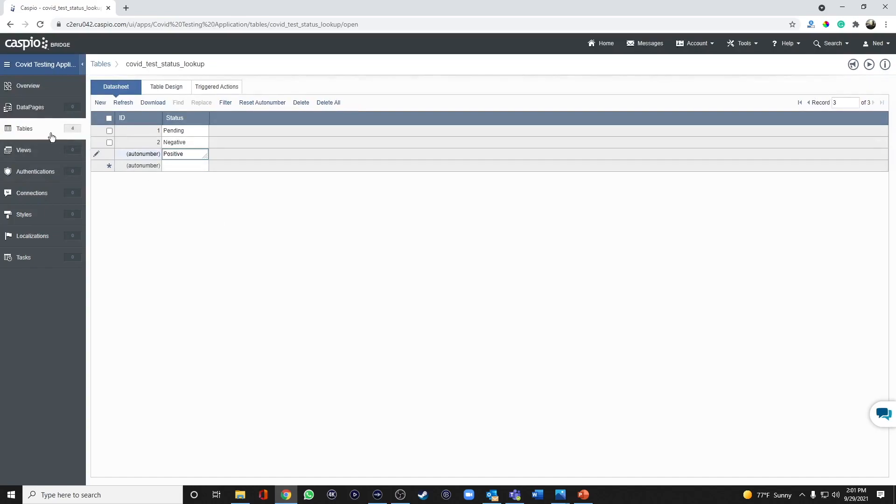
pyautogui.click(36, 131)
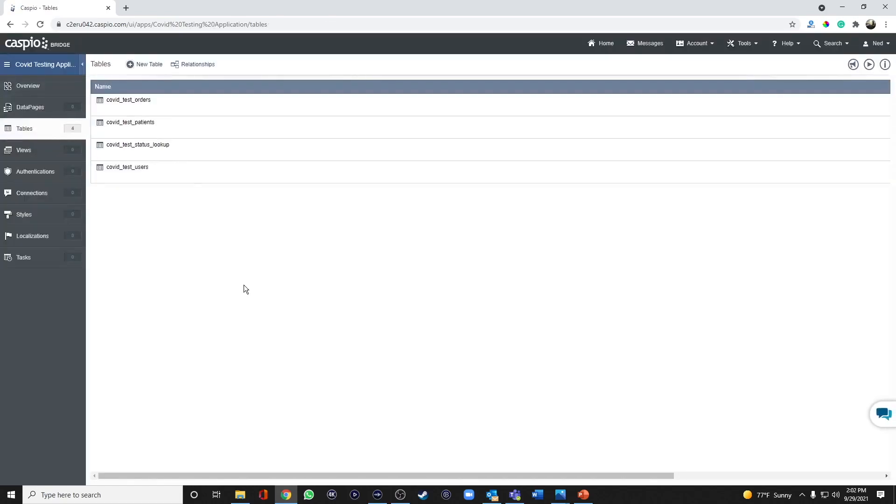